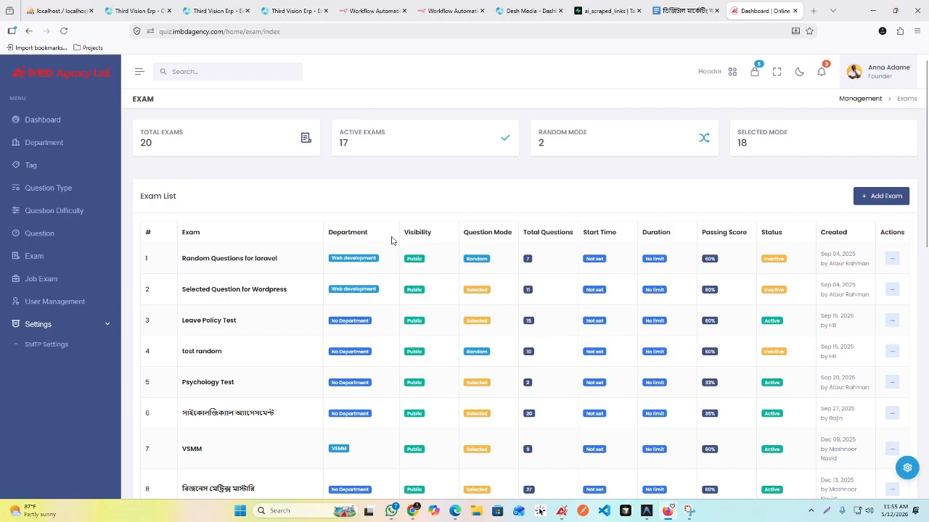
Step: Start a new exam and copy the Google Docs heading "ডিজিটাল মার্কেটিং কন্টেন্ট স্ট্র্যাটেজি টেস্ট" into its title
{"action": "left_click", "coordinate": [878, 197]}
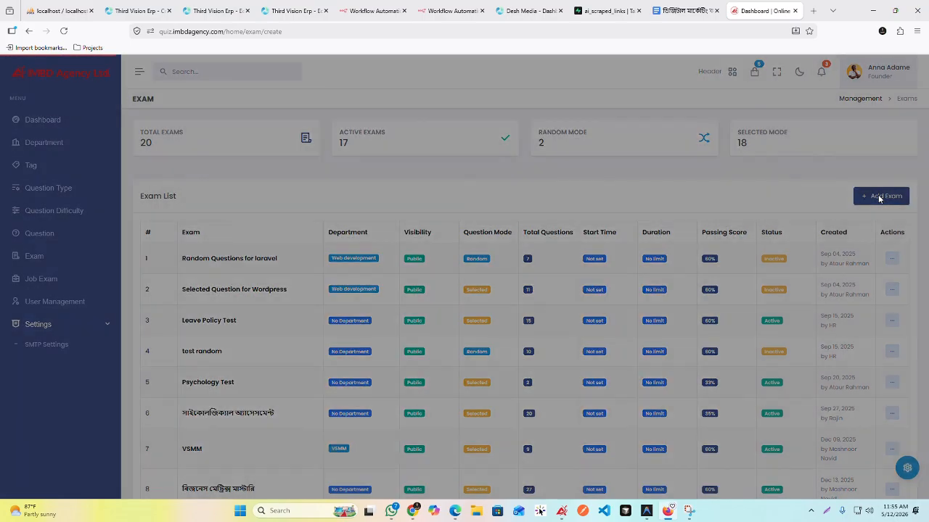
{"action": "left_click", "coordinate": [682, 10]}
{"action": "left_click_drag", "start_coordinate": [478, 152], "coordinate": [295, 143]}
{"action": "key", "text": "ctrl+c"}
{"action": "left_click", "coordinate": [762, 10]}
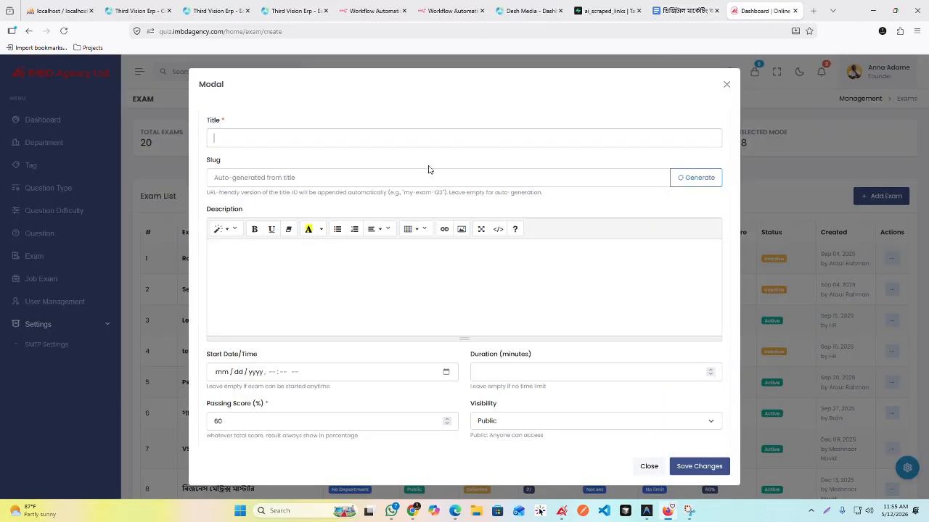
{"action": "left_click", "coordinate": [329, 137]}
{"action": "key", "text": "ctrl+v"}
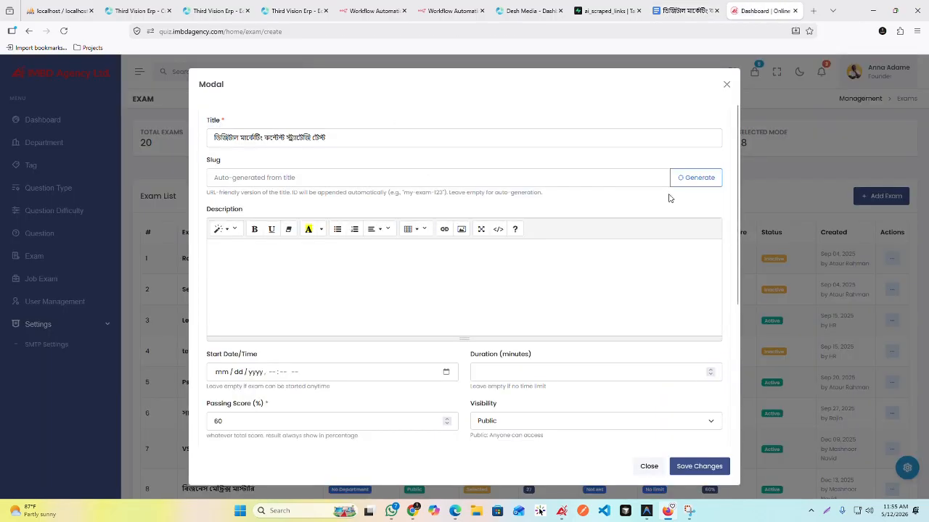
{"action": "left_click", "coordinate": [454, 175]}
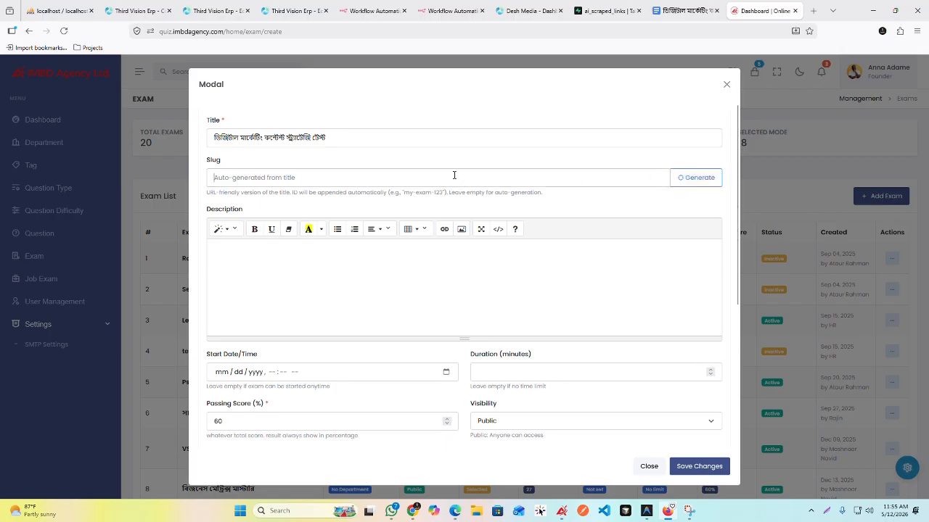
{"action": "left_click", "coordinate": [330, 137]}
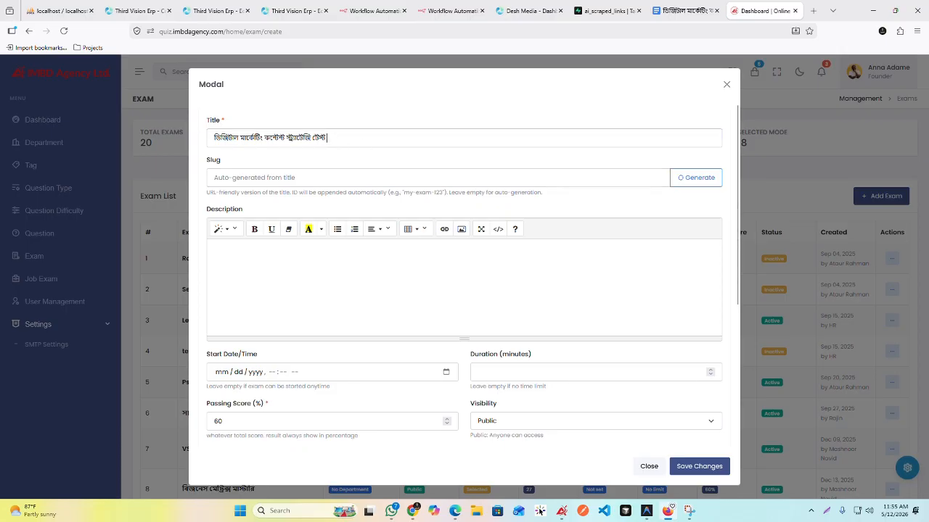
{"action": "type", "text": "sdfgf"}
{"action": "key", "text": "BackSpace"}
{"action": "key", "text": "BackSpace"}
{"action": "key", "text": "BackSpace"}
{"action": "key", "text": "BackSpace"}
{"action": "key", "text": "BackSpace"}
Step: Set the exam's slug to "digital-markjeting-content-strategy-test"
{"action": "left_click", "coordinate": [270, 175]}
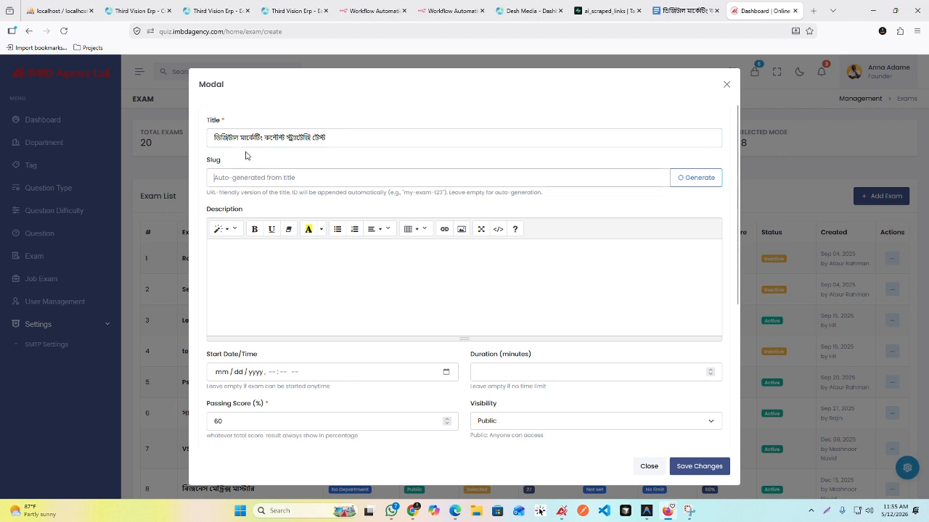
{"action": "type", "text": "digital;"}
{"action": "key", "text": "BackSpace"}
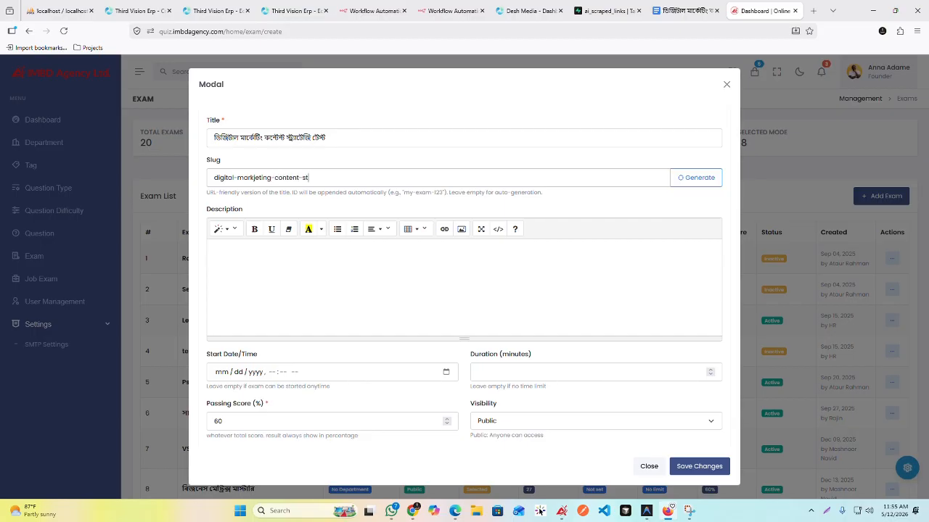
{"action": "type", "text": "egy-test"}
Step: Check the Google Docs test document for details that match the exam form's description and remaining fields
{"action": "scroll", "coordinate": [509, 229], "scroll_direction": "down", "scroll_amount": 1}
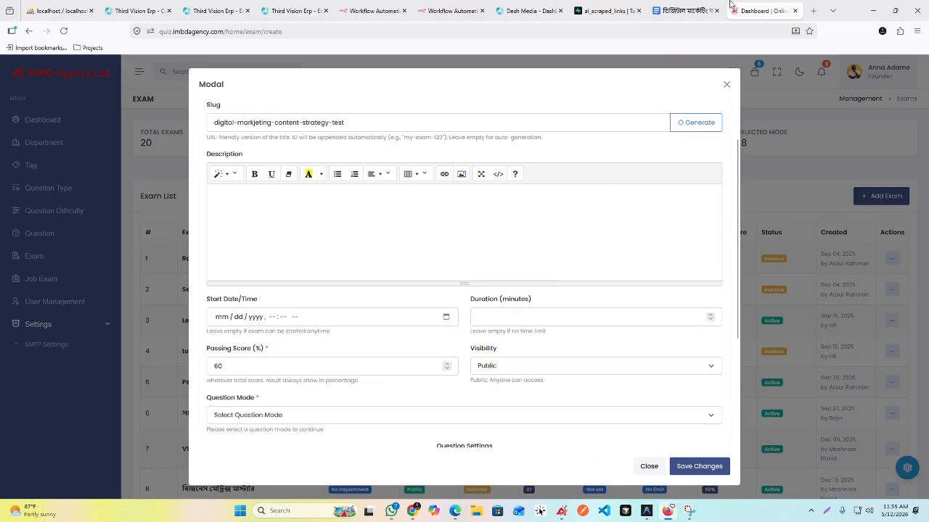
{"action": "left_click", "coordinate": [686, 10]}
{"action": "left_click", "coordinate": [765, 11]}
{"action": "left_click", "coordinate": [364, 185]}
{"action": "scroll", "coordinate": [389, 157], "scroll_direction": "up", "scroll_amount": 1}
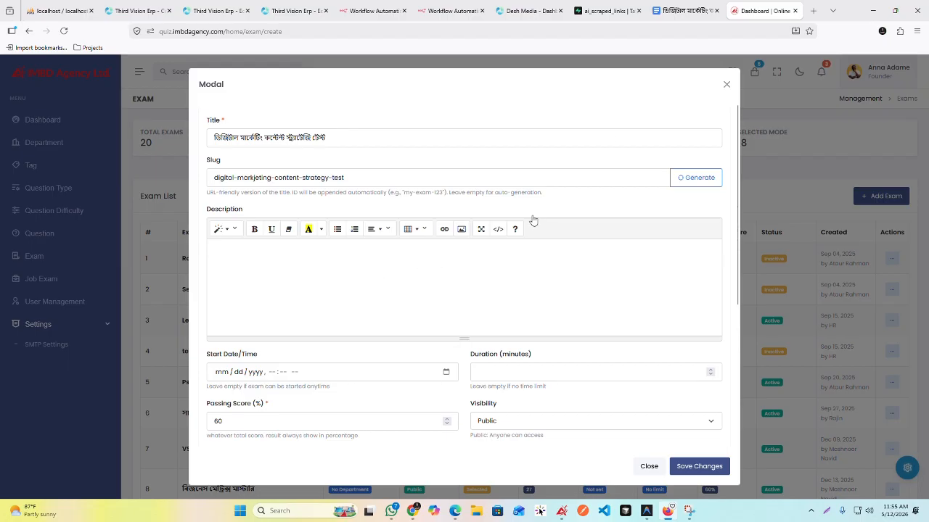
{"action": "left_click", "coordinate": [688, 10]}
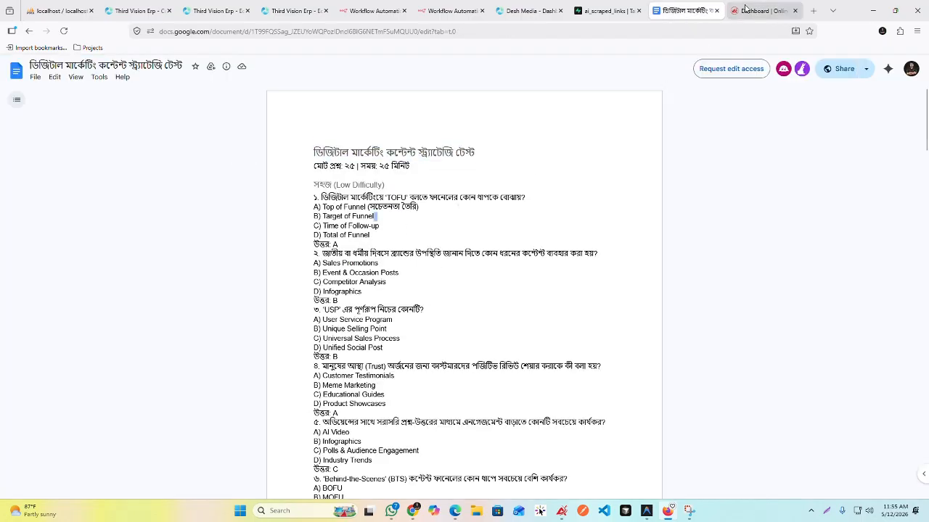
{"action": "left_click", "coordinate": [756, 10]}
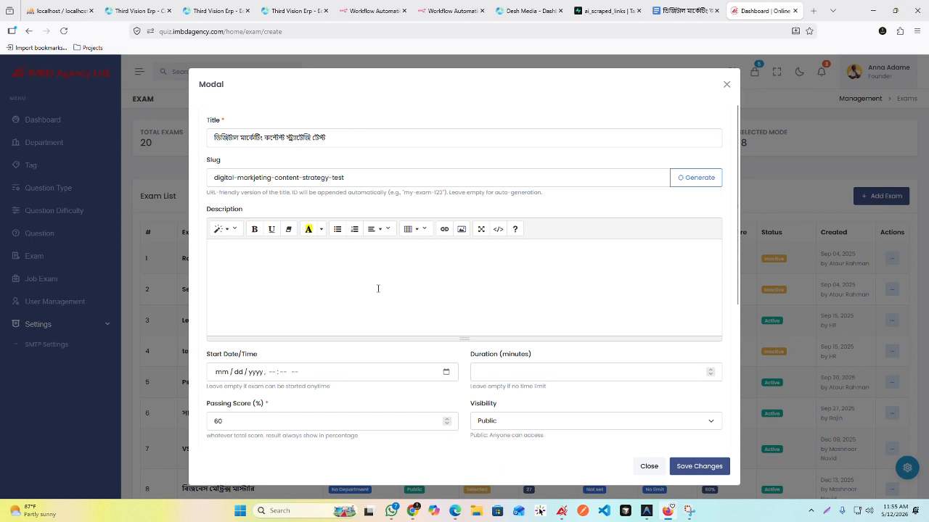
Step: Leave the exam's start date and time empty and set the duration to 25 minutes, following the test document
{"action": "scroll", "coordinate": [411, 349], "scroll_direction": "down", "scroll_amount": 3}
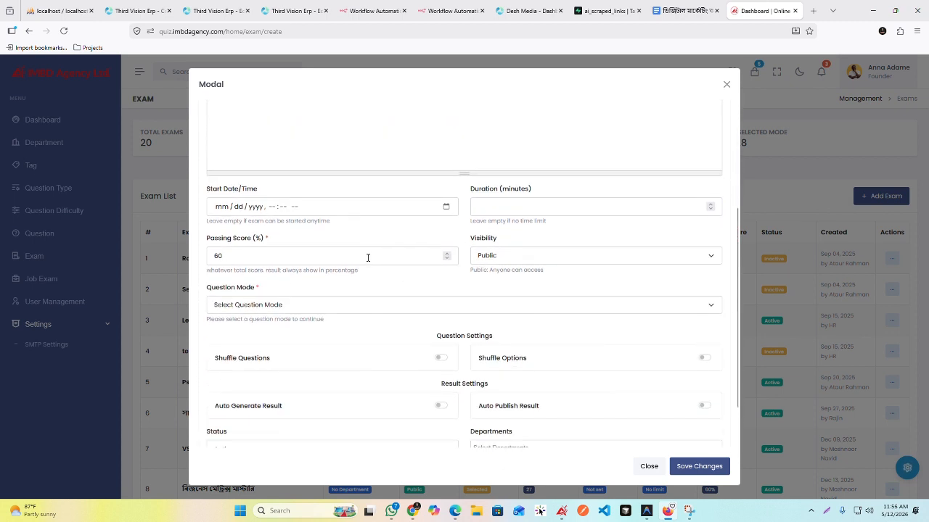
{"action": "left_click", "coordinate": [446, 209]}
{"action": "left_click", "coordinate": [366, 193]}
{"action": "left_click", "coordinate": [501, 204]}
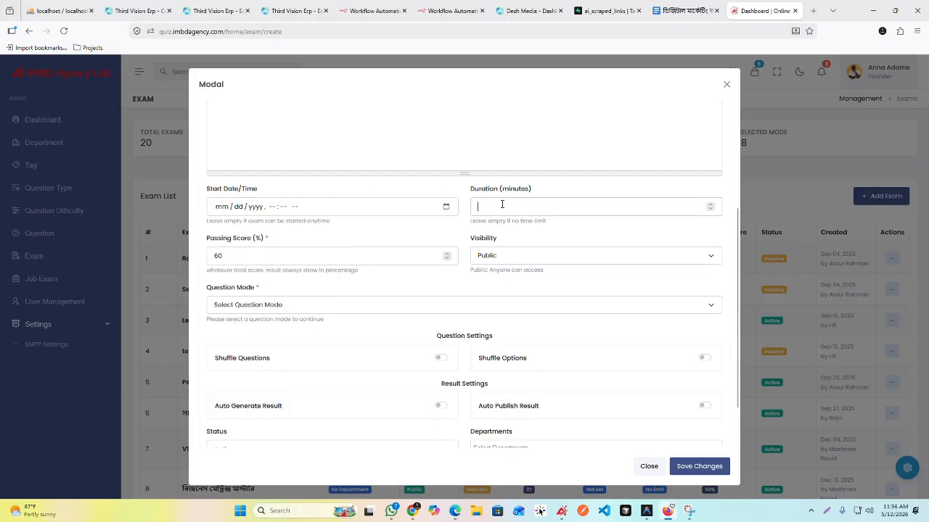
{"action": "left_click", "coordinate": [687, 11]}
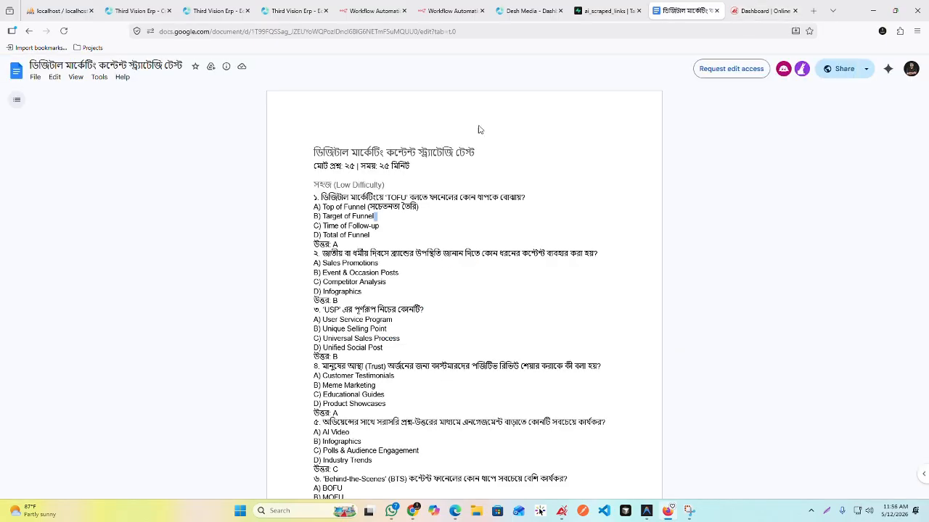
{"action": "left_click", "coordinate": [762, 11]}
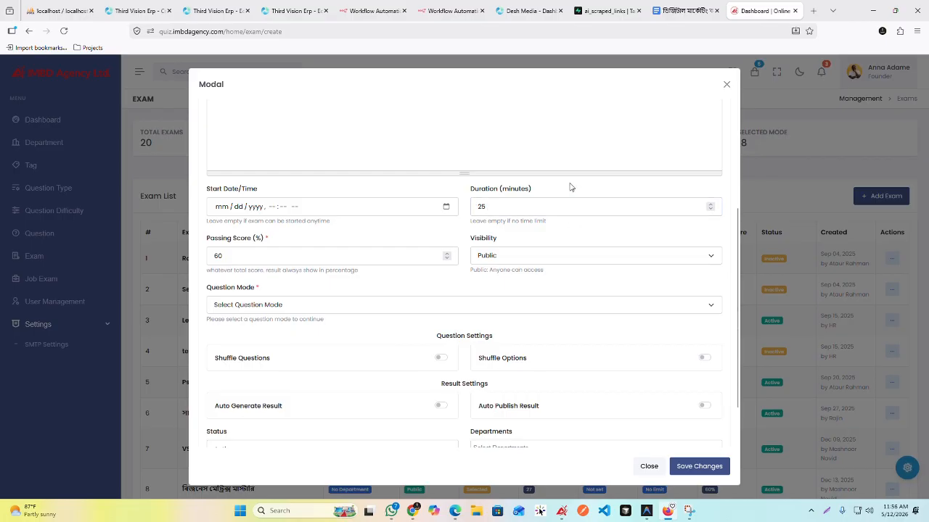
Step: Review the exam form against the test document's heading and examine the available visibility options
{"action": "scroll", "coordinate": [569, 193], "scroll_direction": "up", "scroll_amount": 3}
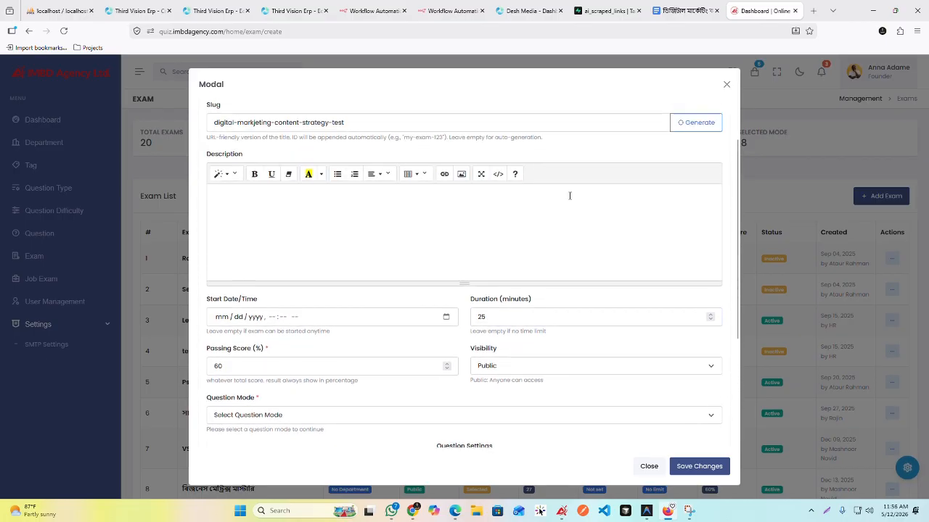
{"action": "scroll", "coordinate": [552, 297], "scroll_direction": "down", "scroll_amount": 2}
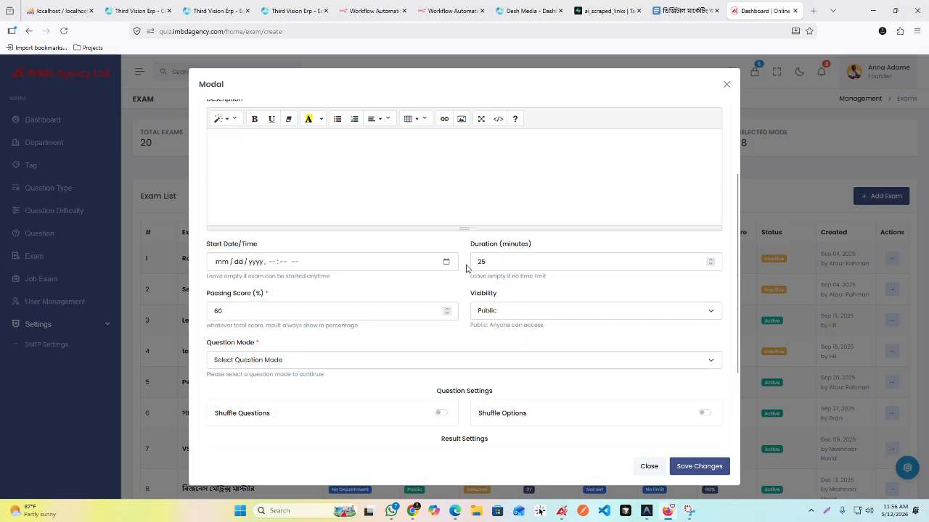
{"action": "scroll", "coordinate": [467, 268], "scroll_direction": "down", "scroll_amount": 3}
{"action": "left_click", "coordinate": [683, 13]}
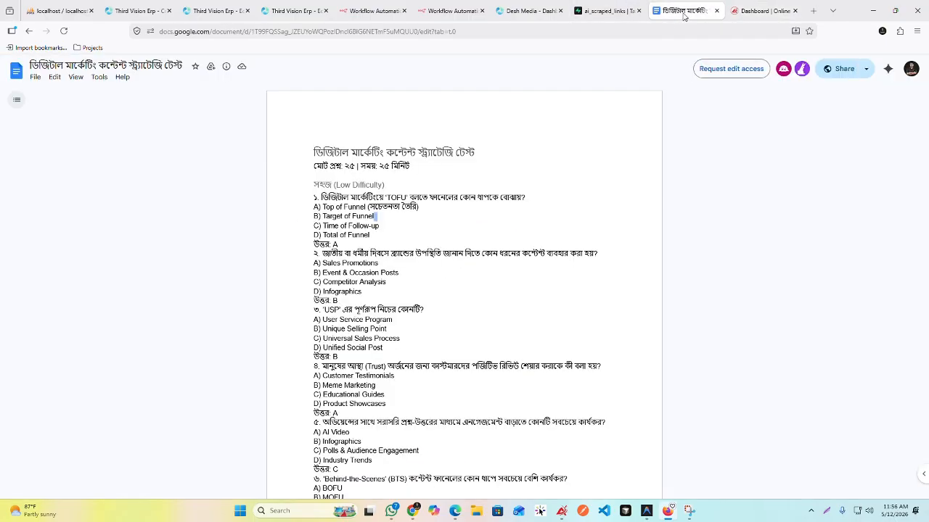
{"action": "left_click", "coordinate": [389, 178]}
{"action": "left_click", "coordinate": [762, 10]}
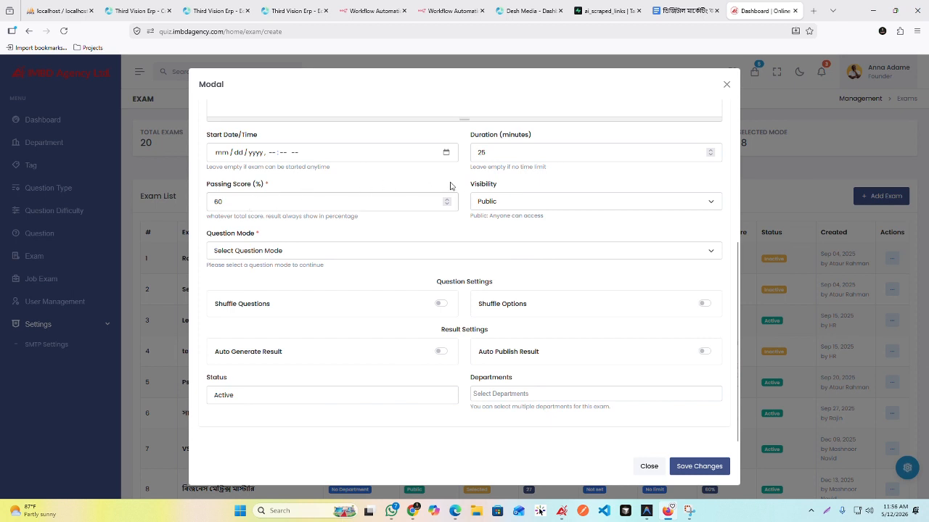
{"action": "left_click", "coordinate": [484, 203]}
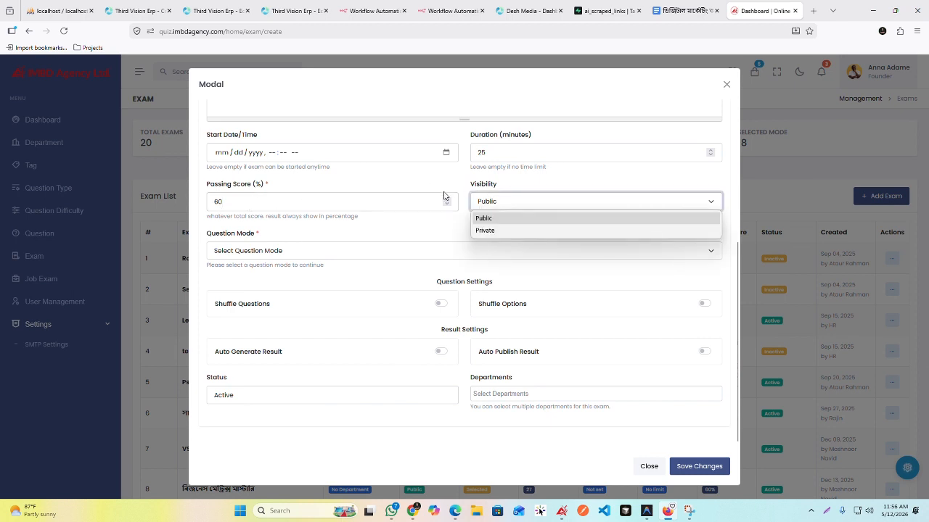
{"action": "left_click", "coordinate": [457, 188]}
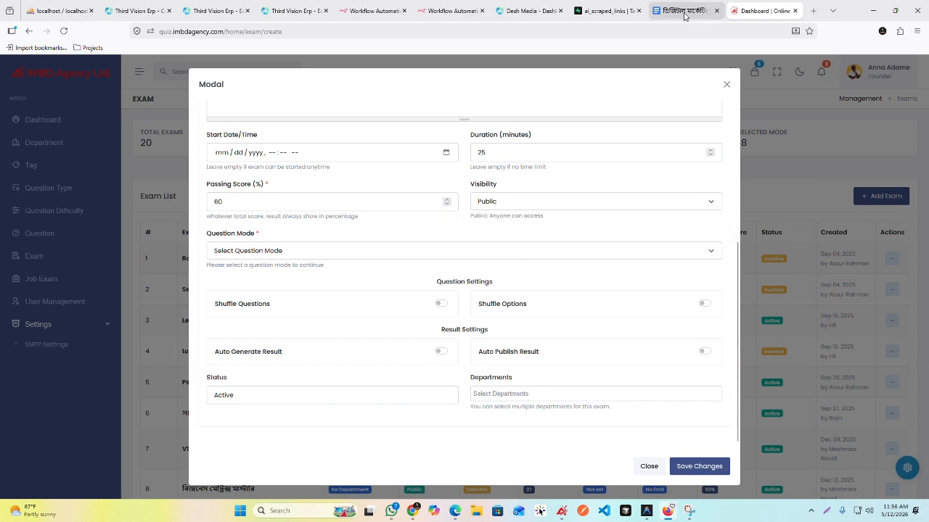
Step: Set the exam's question mode to Selected Questions
{"action": "left_click", "coordinate": [312, 254]}
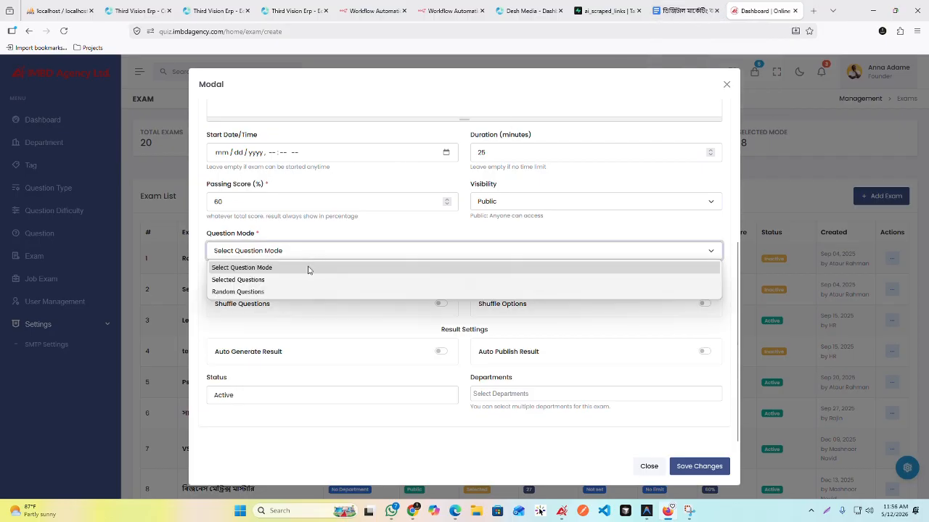
{"action": "left_click", "coordinate": [296, 281]}
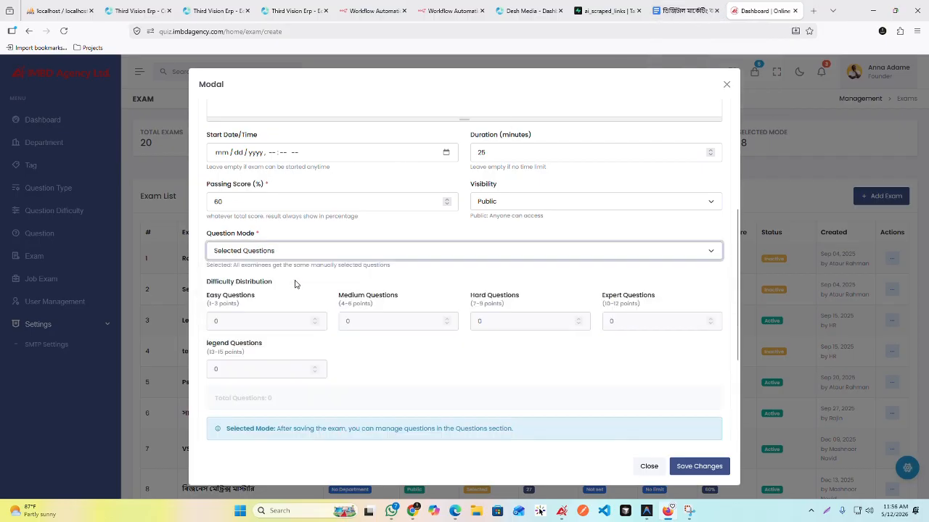
{"action": "left_click", "coordinate": [384, 233]}
{"action": "scroll", "coordinate": [377, 239], "scroll_direction": "down", "scroll_amount": 2}
{"action": "scroll", "coordinate": [399, 235], "scroll_direction": "up", "scroll_amount": 2}
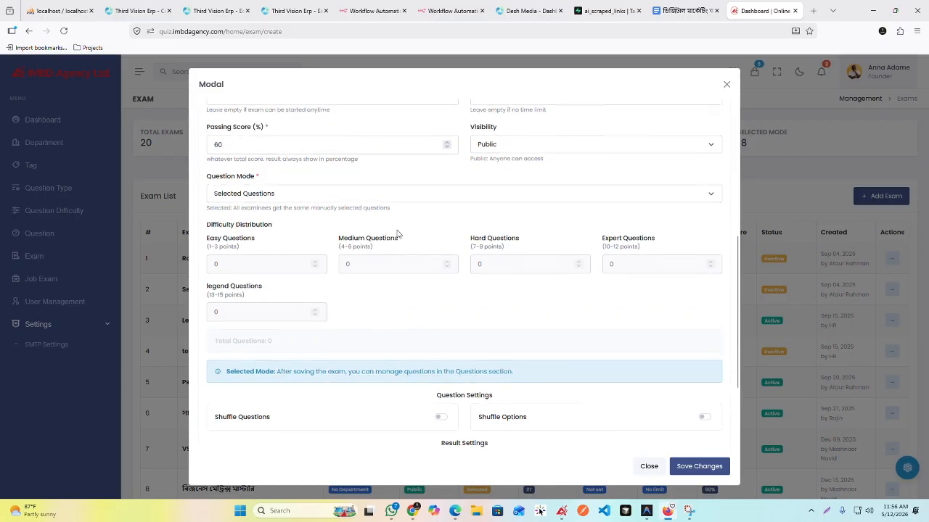
Step: Compare the document's question difficulty sections with the exam's question mode options and difficulty distribution fields
{"action": "left_click", "coordinate": [669, 13]}
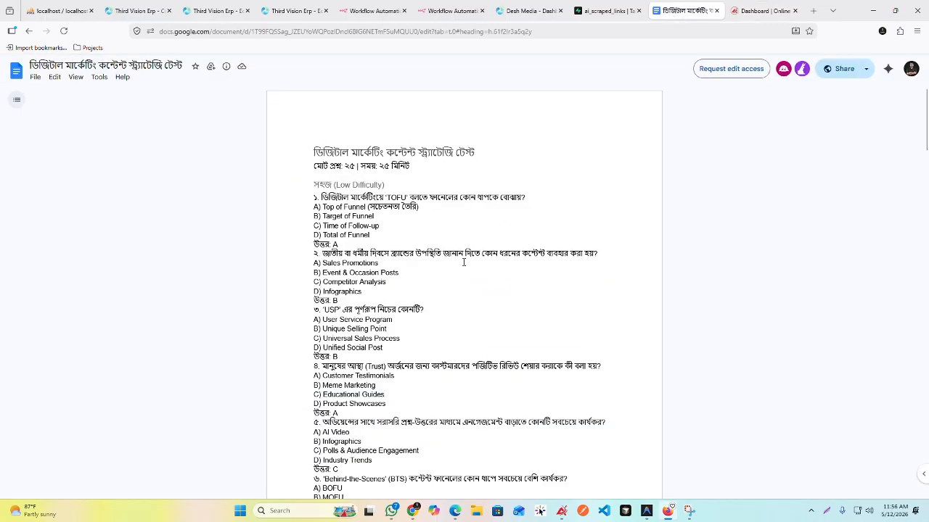
{"action": "scroll", "coordinate": [462, 262], "scroll_direction": "down", "scroll_amount": 5}
{"action": "scroll", "coordinate": [462, 262], "scroll_direction": "up", "scroll_amount": 5}
{"action": "left_click", "coordinate": [754, 10]}
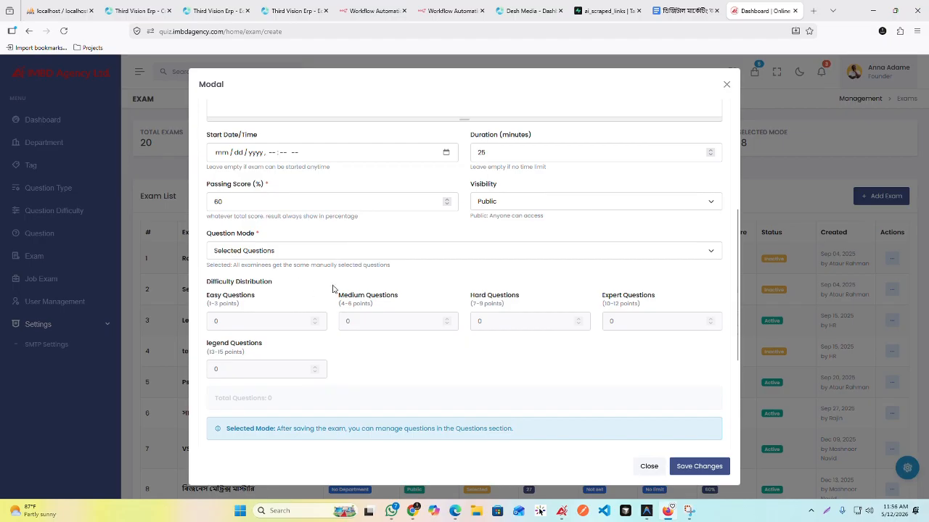
{"action": "left_click", "coordinate": [354, 251]}
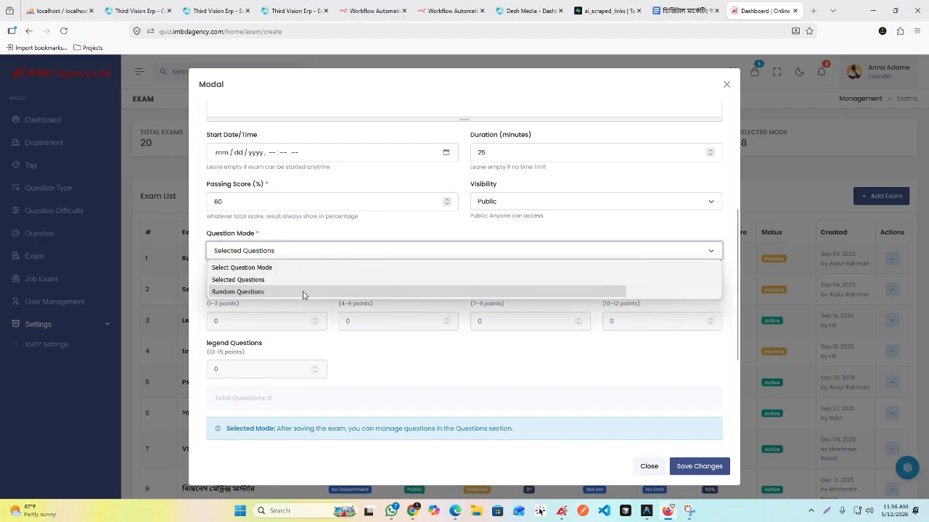
{"action": "left_click", "coordinate": [317, 235]}
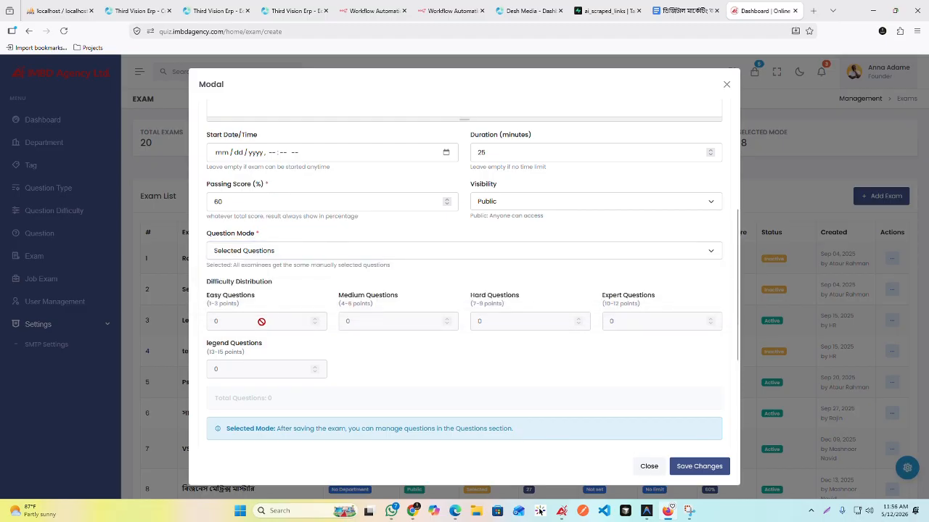
{"action": "scroll", "coordinate": [319, 286], "scroll_direction": "down", "scroll_amount": 2}
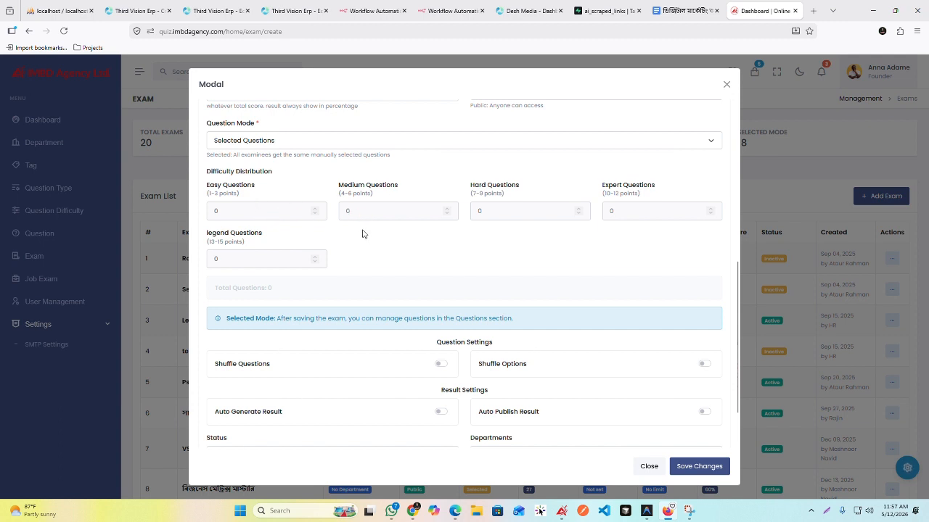
{"action": "scroll", "coordinate": [301, 167], "scroll_direction": "up", "scroll_amount": 2}
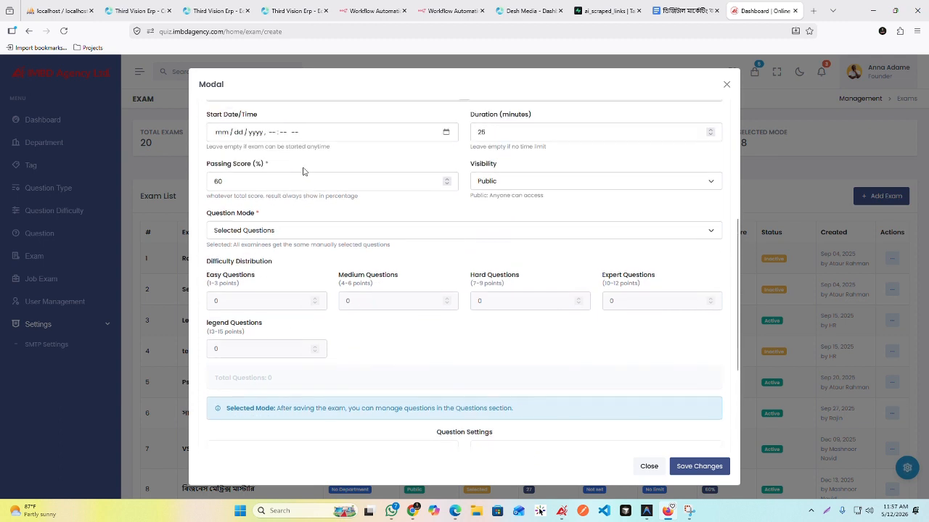
{"action": "left_click", "coordinate": [313, 249]}
{"action": "left_click", "coordinate": [300, 236]}
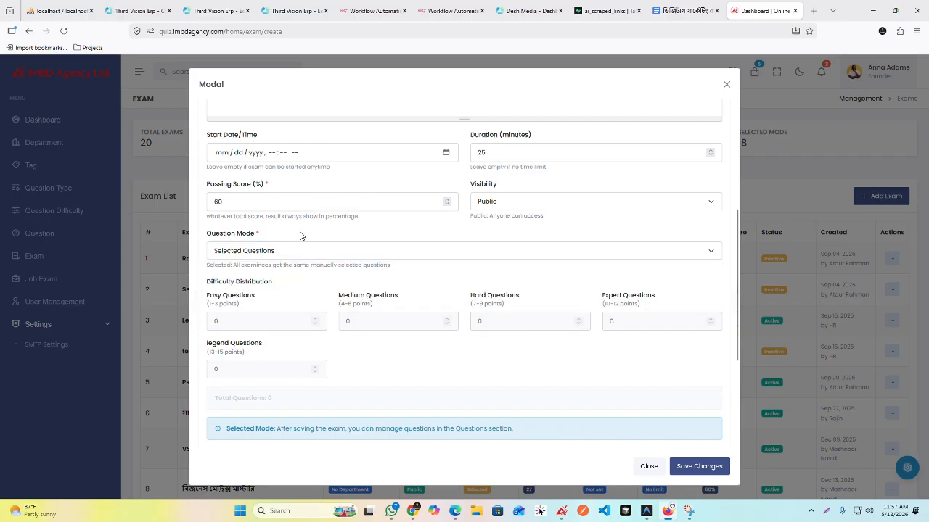
Step: Turn on Shuffle Questions in the exam's question settings and review the completed form fields
{"action": "scroll", "coordinate": [301, 236], "scroll_direction": "down", "scroll_amount": 2}
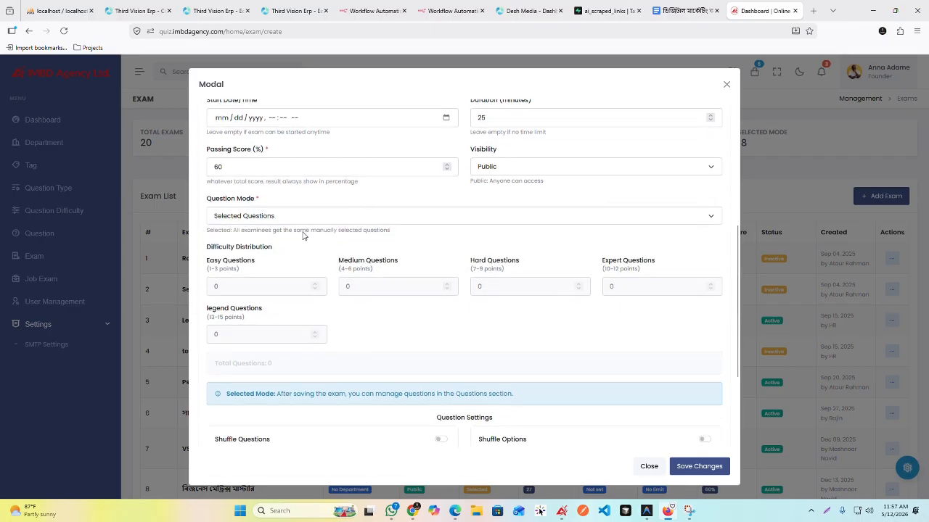
{"action": "scroll", "coordinate": [341, 245], "scroll_direction": "down", "scroll_amount": 1}
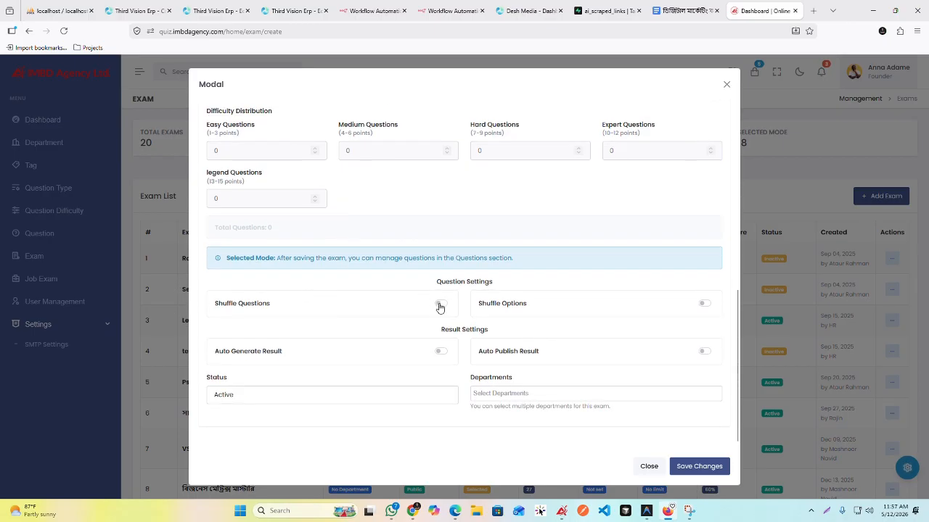
{"action": "left_click", "coordinate": [439, 305]}
{"action": "scroll", "coordinate": [626, 338], "scroll_direction": "up", "scroll_amount": 3}
{"action": "scroll", "coordinate": [625, 338], "scroll_direction": "down", "scroll_amount": 3}
{"action": "scroll", "coordinate": [463, 318], "scroll_direction": "up", "scroll_amount": 5}
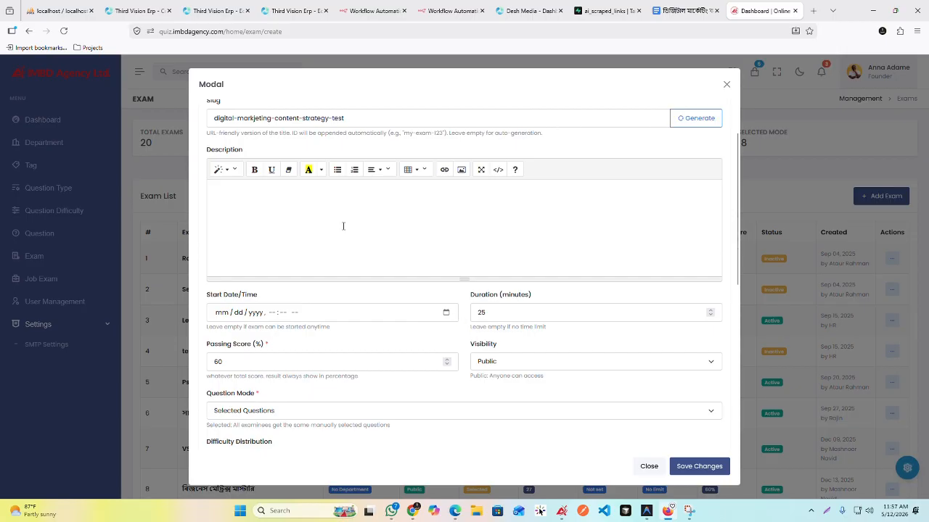
{"action": "scroll", "coordinate": [404, 249], "scroll_direction": "up", "scroll_amount": 1}
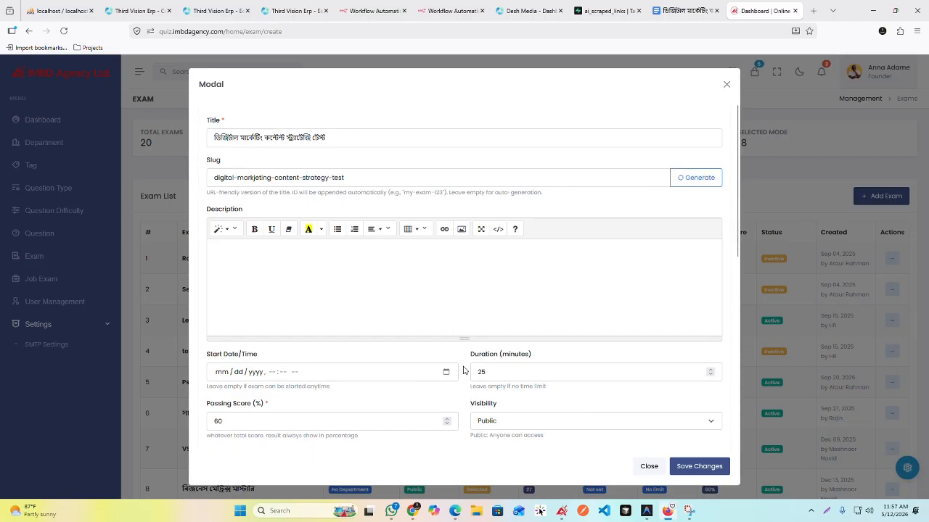
Step: Check the exam form's remaining settings and save the new exam
{"action": "scroll", "coordinate": [464, 366], "scroll_direction": "down", "scroll_amount": 8}
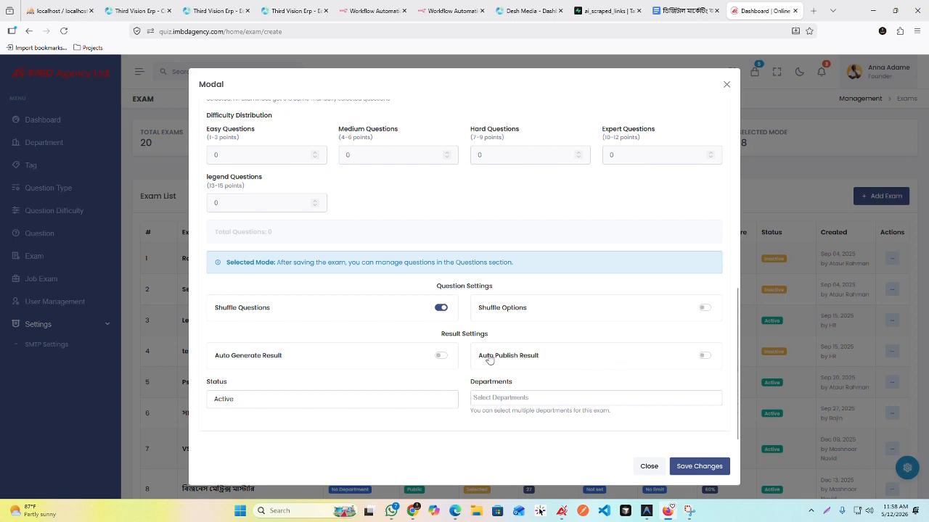
{"action": "scroll", "coordinate": [486, 357], "scroll_direction": "up", "scroll_amount": 10}
{"action": "scroll", "coordinate": [469, 356], "scroll_direction": "down", "scroll_amount": 10}
{"action": "left_click", "coordinate": [696, 466]}
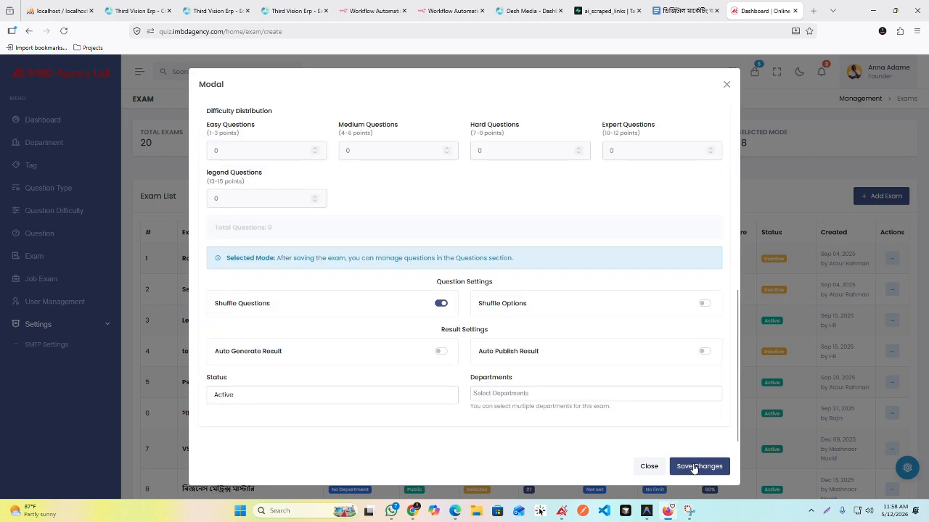
Step: Open the details of the newly created exam, review its information and settings, and go to its question bank
{"action": "scroll", "coordinate": [514, 332], "scroll_direction": "down", "scroll_amount": 8}
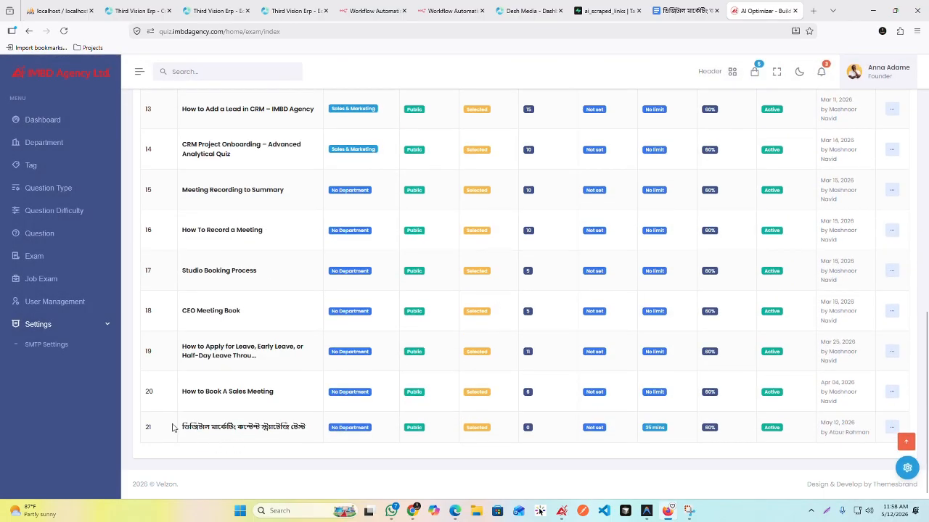
{"action": "left_click", "coordinate": [892, 428]}
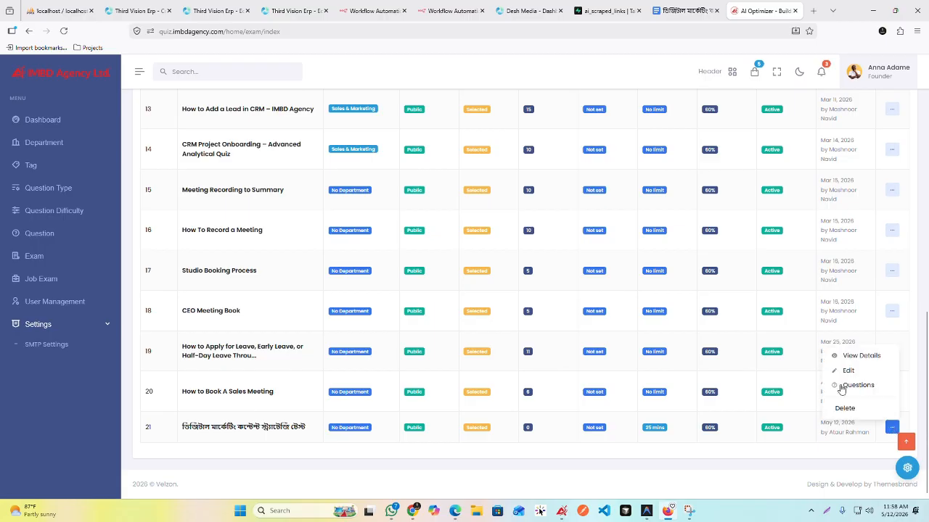
{"action": "left_click", "coordinate": [844, 355]}
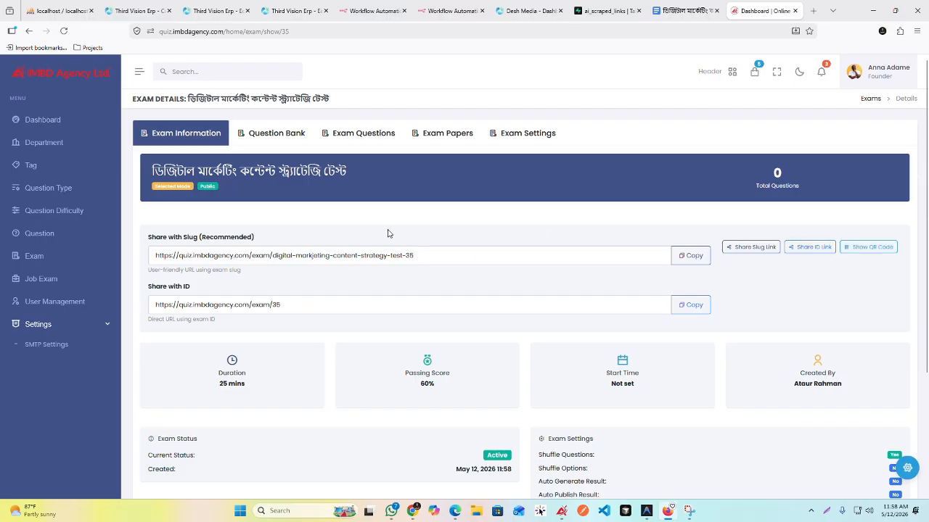
{"action": "scroll", "coordinate": [418, 210], "scroll_direction": "down", "scroll_amount": 3}
{"action": "scroll", "coordinate": [483, 228], "scroll_direction": "up", "scroll_amount": 3}
{"action": "scroll", "coordinate": [565, 232], "scroll_direction": "down", "scroll_amount": 3}
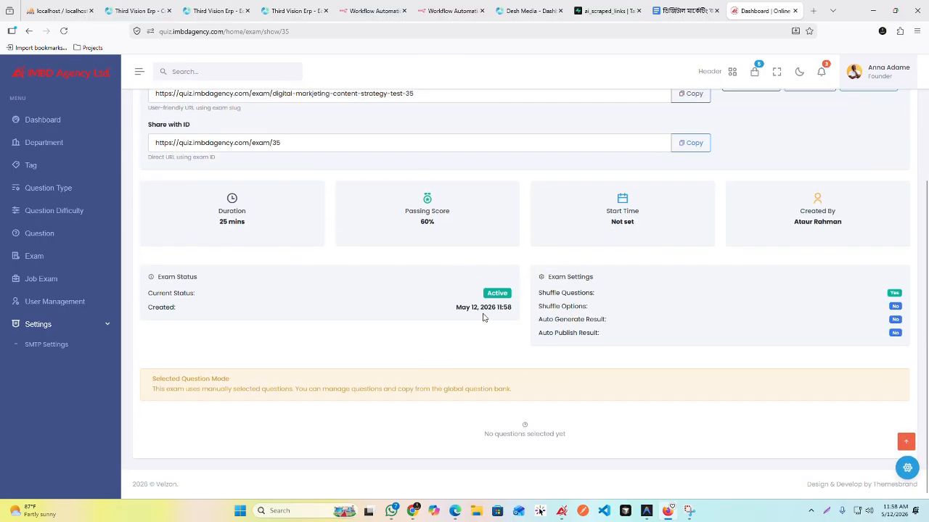
{"action": "scroll", "coordinate": [527, 310], "scroll_direction": "up", "scroll_amount": 3}
{"action": "left_click", "coordinate": [276, 135]}
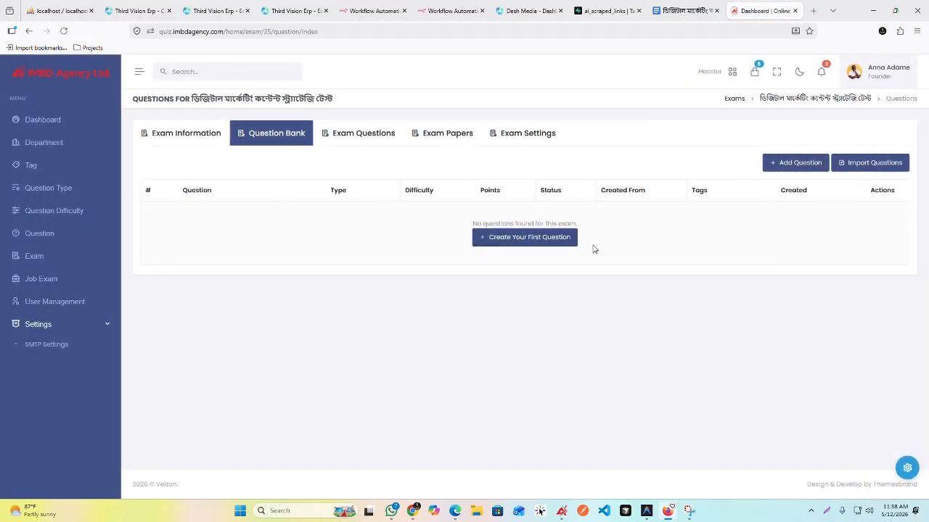
Step: Look through the test document's questions, options and answers across the difficulty sections
{"action": "left_click", "coordinate": [685, 10]}
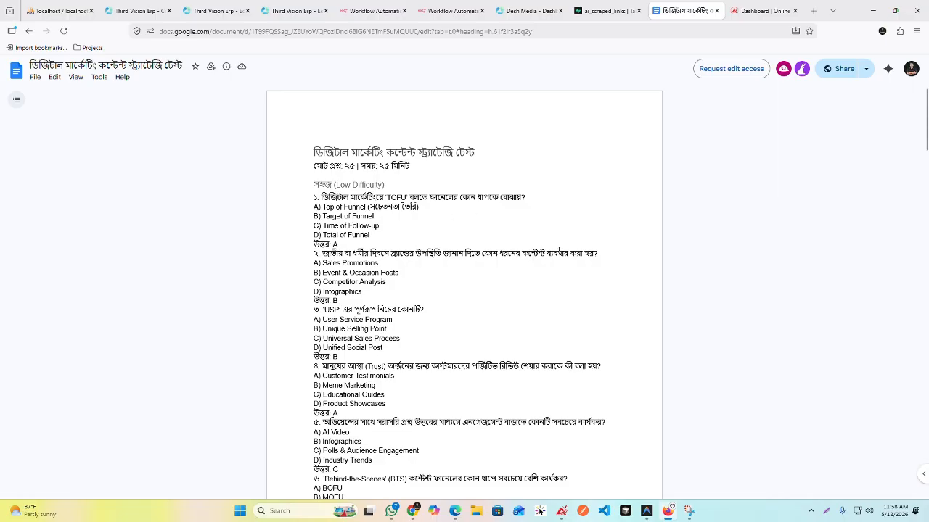
{"action": "scroll", "coordinate": [468, 227], "scroll_direction": "down", "scroll_amount": 5}
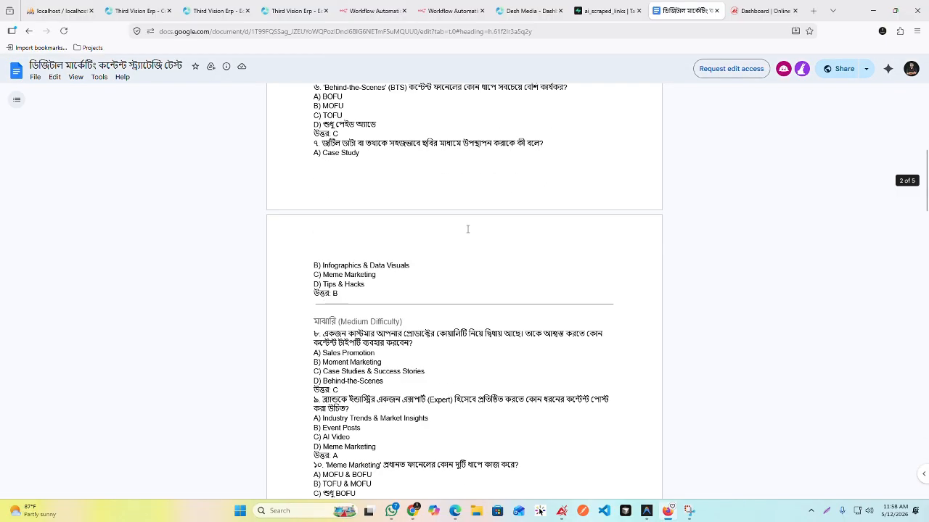
{"action": "scroll", "coordinate": [468, 227], "scroll_direction": "up", "scroll_amount": 5}
{"action": "scroll", "coordinate": [407, 225], "scroll_direction": "down", "scroll_amount": 6}
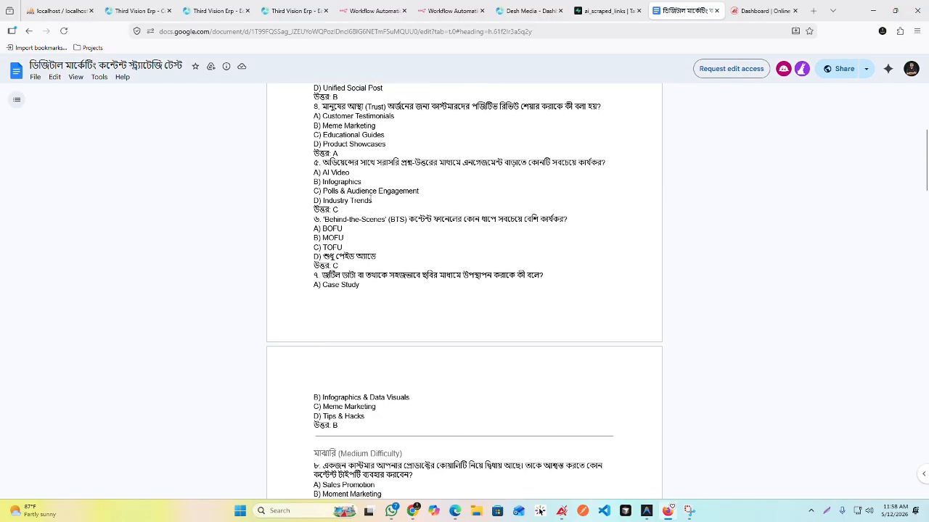
{"action": "scroll", "coordinate": [372, 235], "scroll_direction": "down", "scroll_amount": 10}
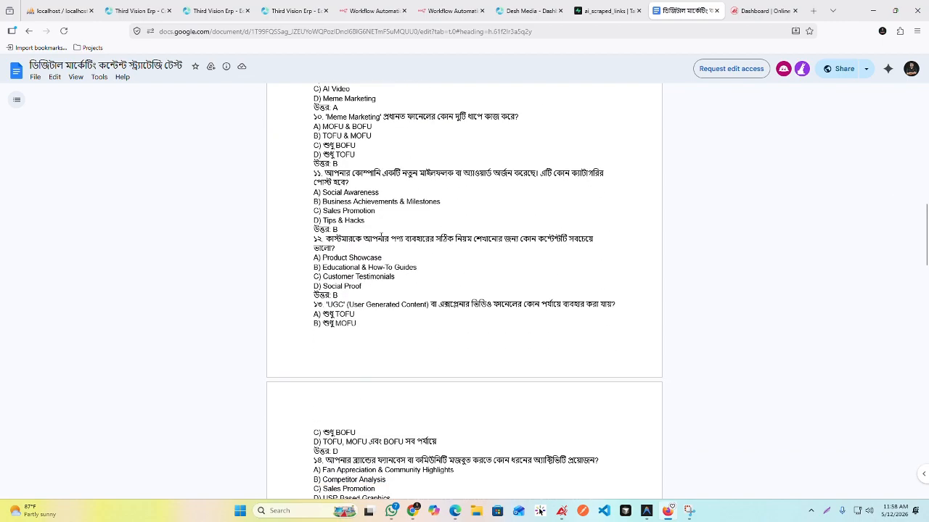
{"action": "scroll", "coordinate": [385, 262], "scroll_direction": "down", "scroll_amount": 15}
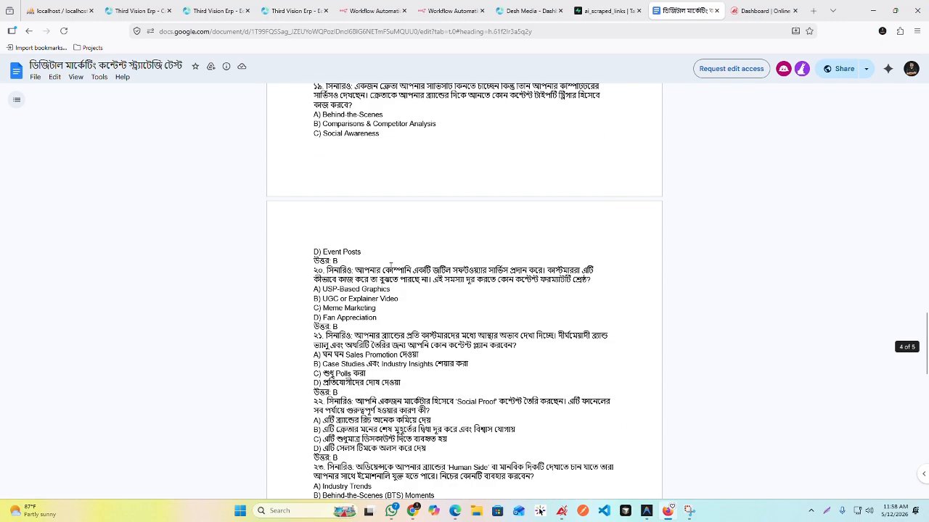
{"action": "scroll", "coordinate": [390, 257], "scroll_direction": "up", "scroll_amount": 20}
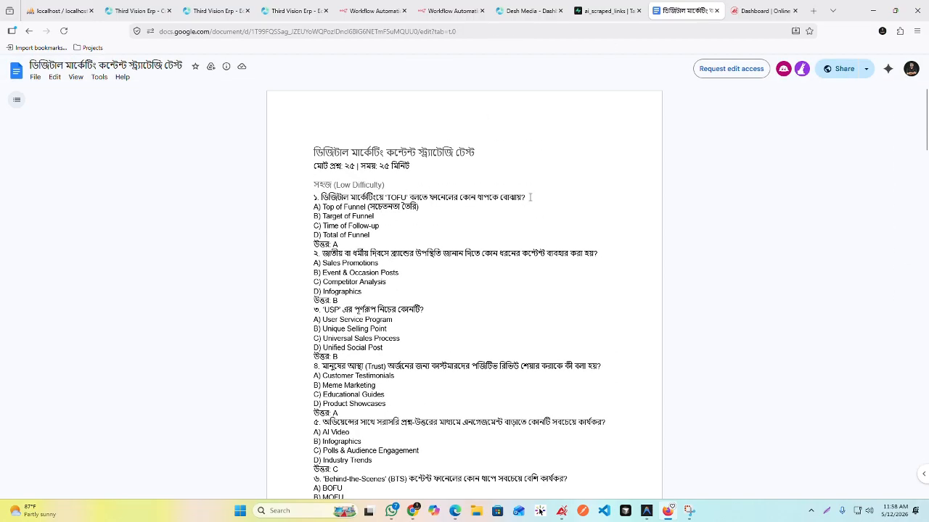
Step: Copy the first question's text without its number from the document and start a new question in the exam's question bank
{"action": "left_click_drag", "start_coordinate": [530, 197], "coordinate": [321, 197]}
{"action": "key", "text": "ctrl+c"}
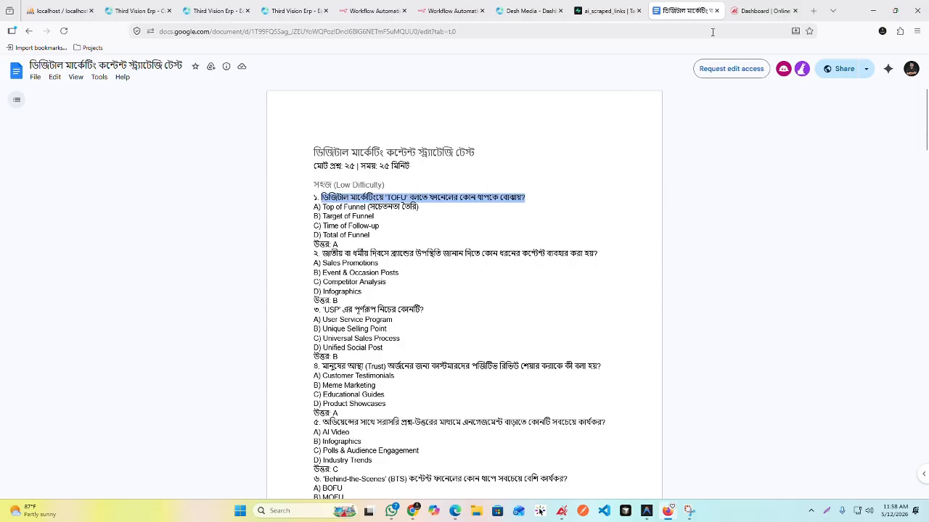
{"action": "left_click", "coordinate": [758, 11]}
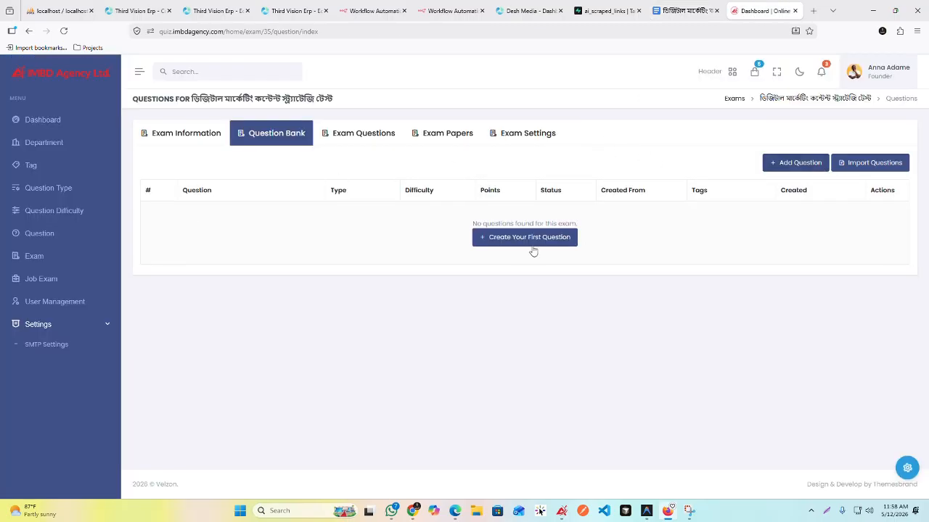
{"action": "left_click", "coordinate": [795, 162]}
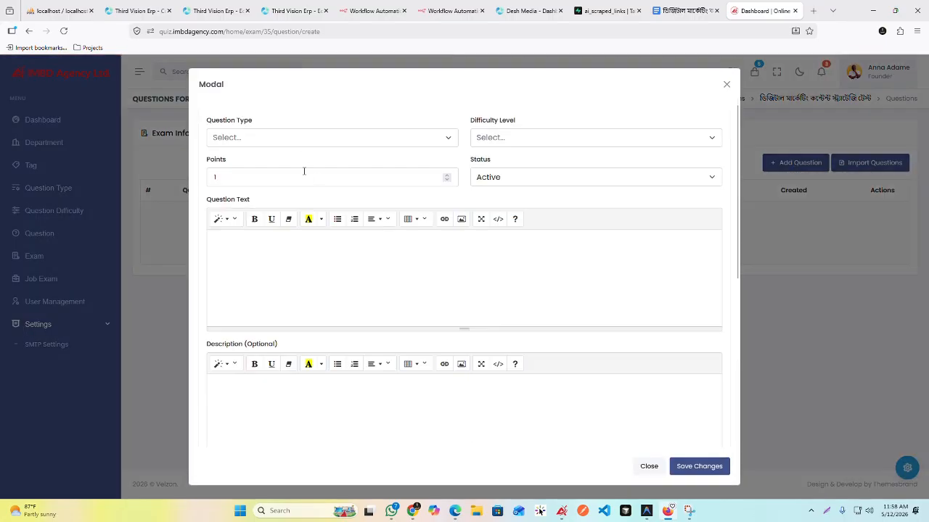
Step: Check the first question's answer format in the document, and set type Multiple Choice, difficulty Easy (1 - 3 points) and 3 points
{"action": "left_click", "coordinate": [297, 141]}
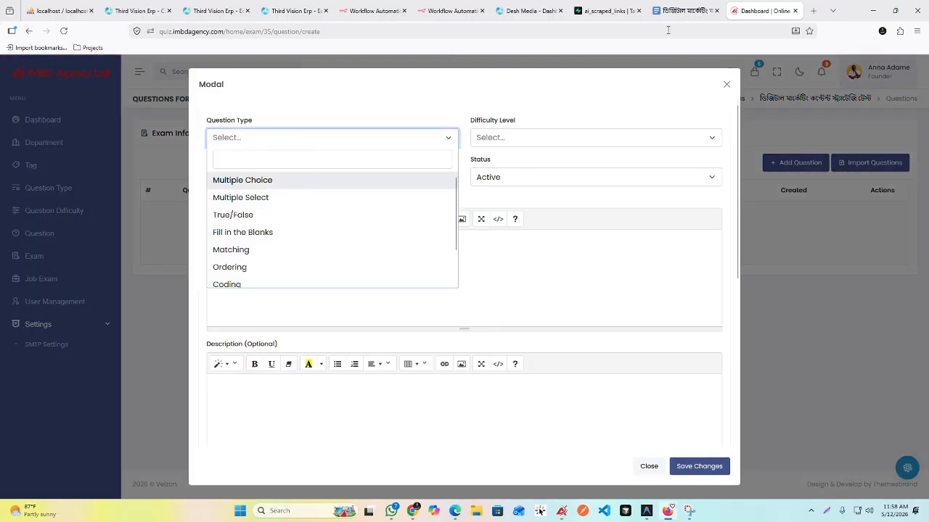
{"action": "left_click", "coordinate": [679, 11]}
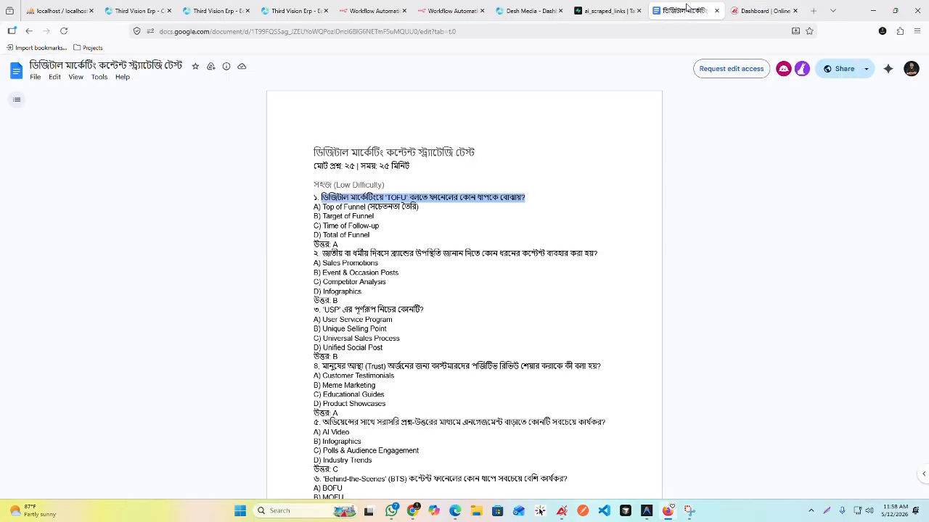
{"action": "left_click", "coordinate": [336, 245]}
{"action": "left_click", "coordinate": [762, 10]}
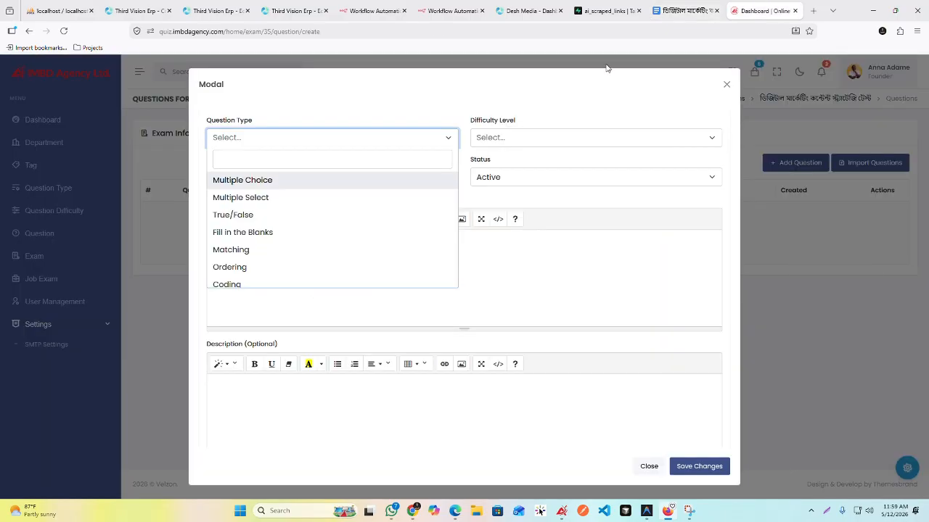
{"action": "left_click", "coordinate": [287, 185]}
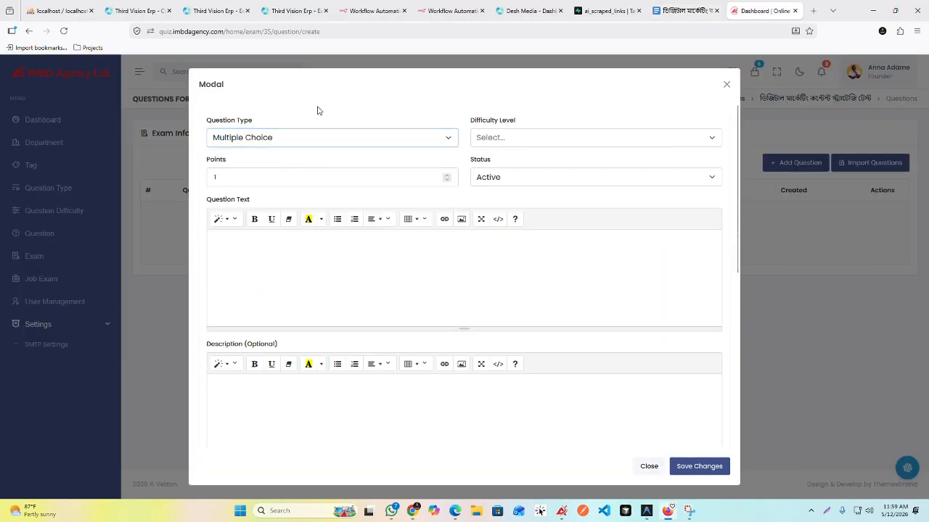
{"action": "left_click", "coordinate": [524, 137]}
{"action": "left_click", "coordinate": [514, 181]}
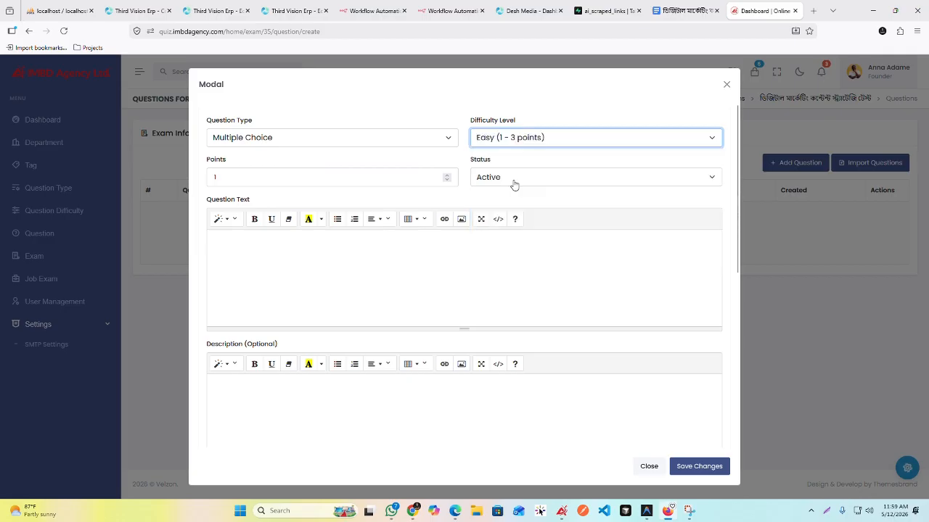
{"action": "left_click", "coordinate": [264, 178]}
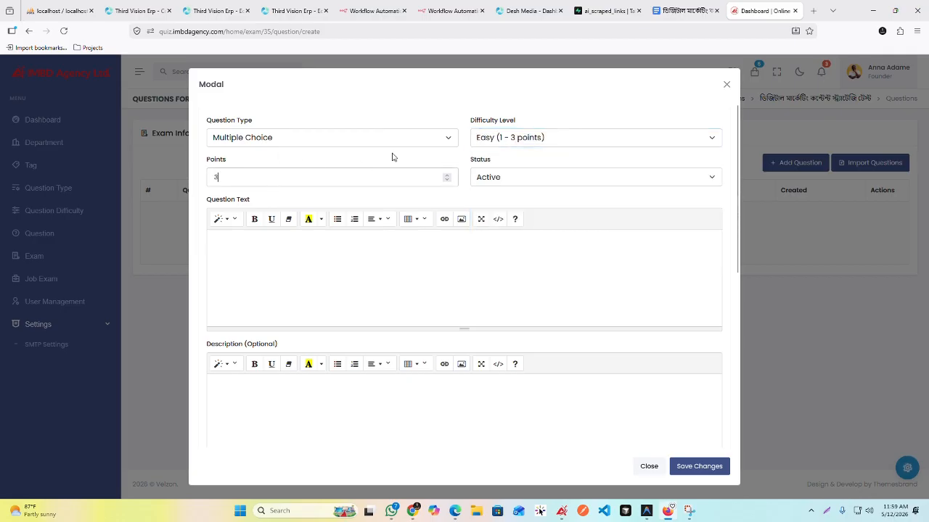
Step: Paste the copied 'TOFU' question from the document as the new question's text
{"action": "scroll", "coordinate": [448, 208], "scroll_direction": "down", "scroll_amount": 2}
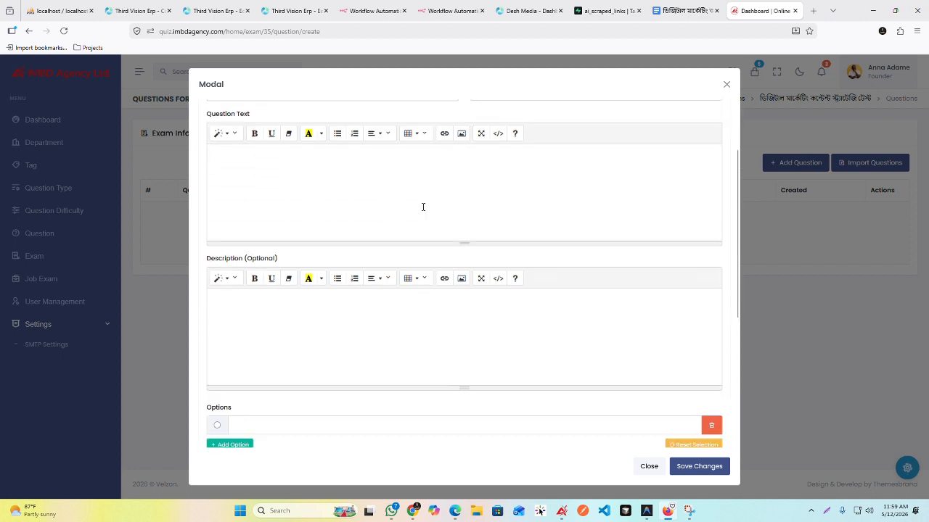
{"action": "left_click", "coordinate": [276, 131]}
{"action": "key", "text": "ctrl+v"}
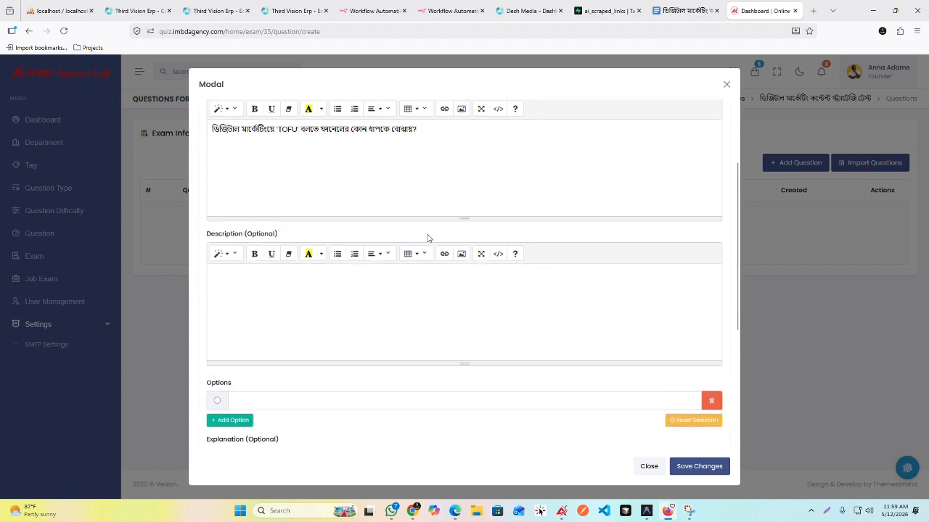
Step: Copy answer A, "Top of Funnel (সচেতনতা তৈরি)", from the document into the question's first option
{"action": "key", "text": "ctrl+shift+Tab"}
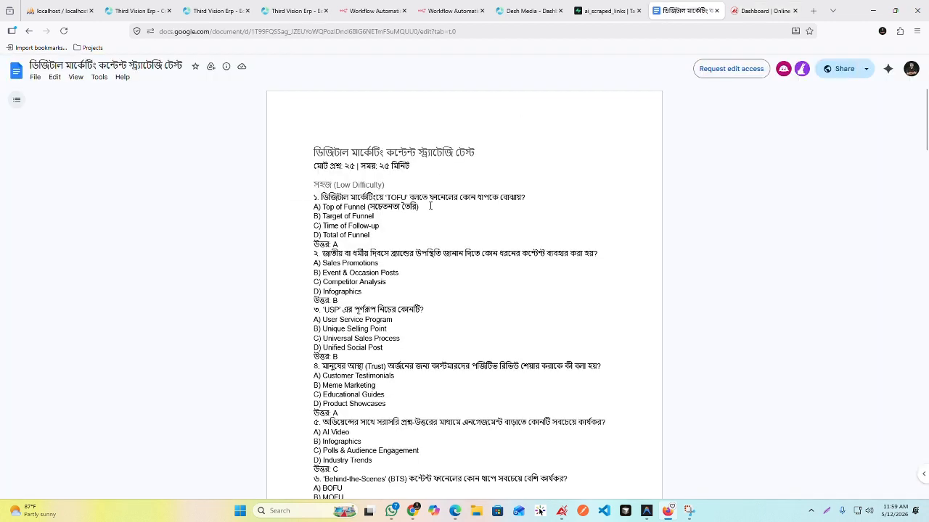
{"action": "left_click_drag", "start_coordinate": [430, 206], "coordinate": [330, 206]}
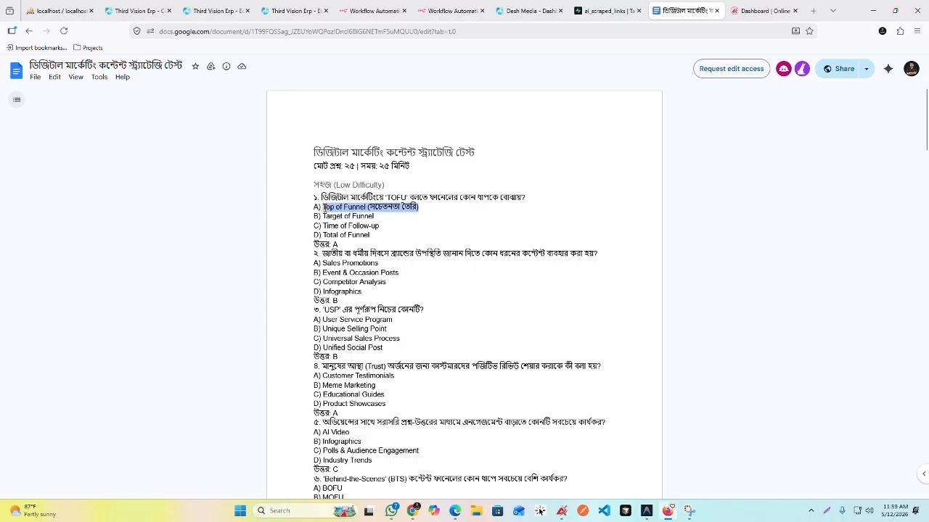
{"action": "key", "text": "ctrl+Tab"}
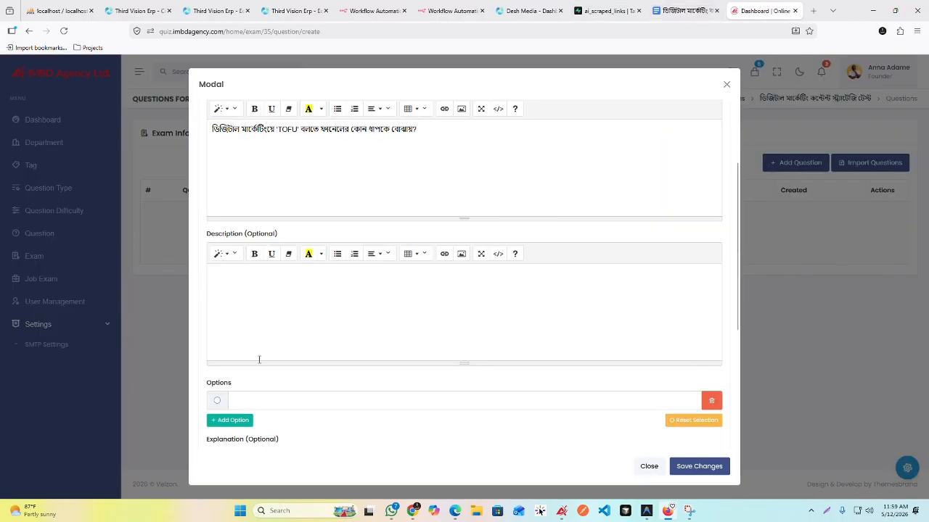
{"action": "scroll", "coordinate": [265, 319], "scroll_direction": "down", "scroll_amount": 3}
{"action": "left_click", "coordinate": [255, 285]}
{"action": "type", "text": "Top of Funnel (সচেতনতা তৈরি)"}
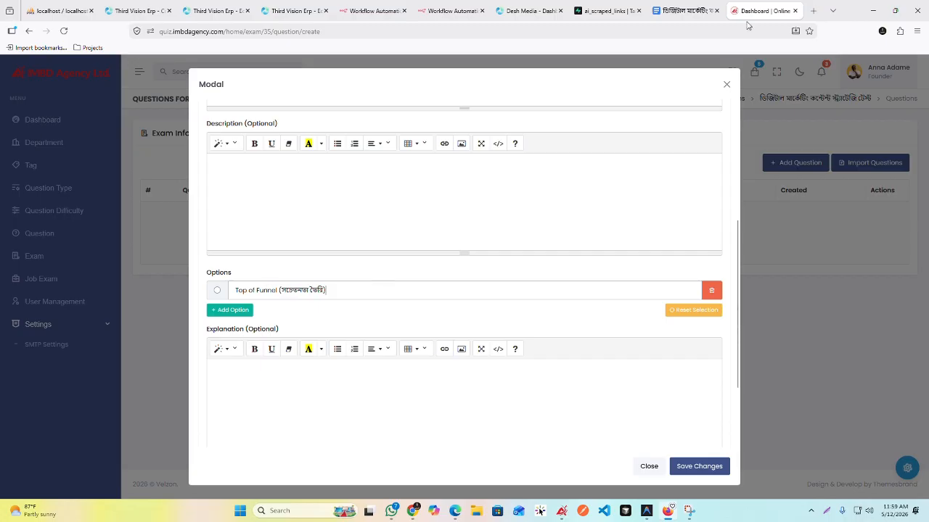
Step: Copy answer B, "Target of Funnel", from the document and add it as the question's second option
{"action": "left_click", "coordinate": [684, 11]}
{"action": "left_click_drag", "start_coordinate": [374, 216], "coordinate": [324, 216]}
{"action": "key", "text": "ctrl+c"}
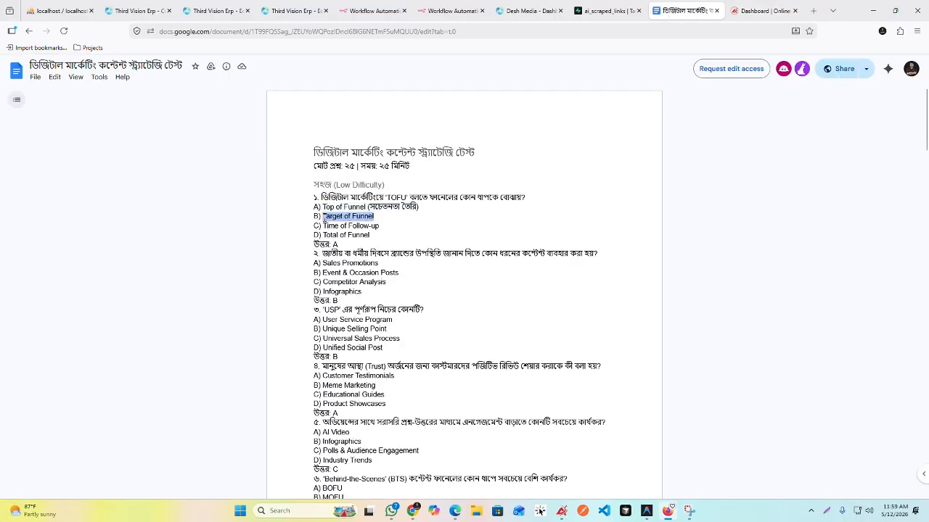
{"action": "key", "text": "ctrl+Tab"}
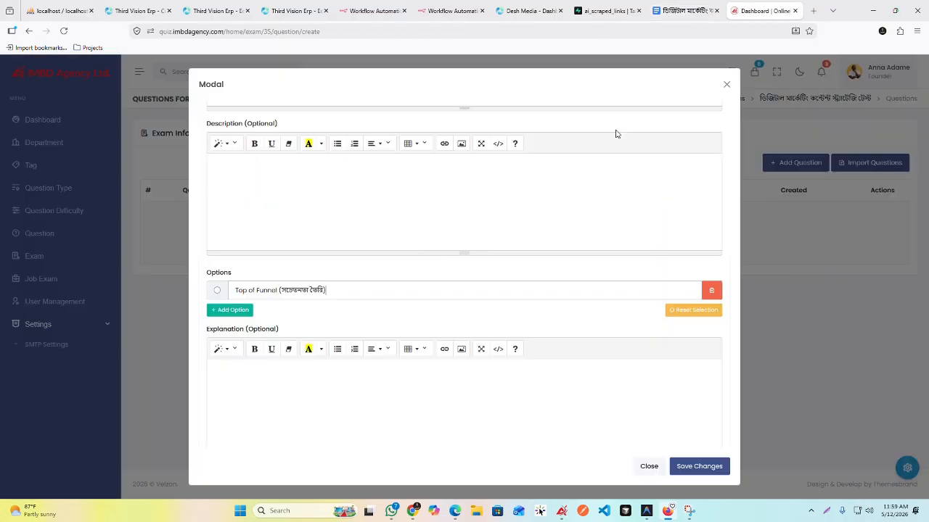
{"action": "left_click", "coordinate": [231, 332]}
{"action": "left_click", "coordinate": [259, 317]}
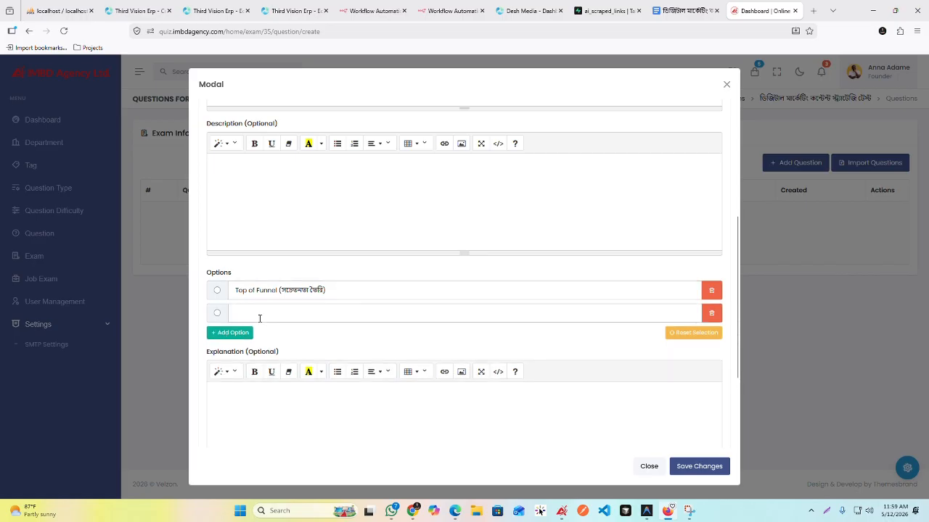
{"action": "key", "text": "ctrl+v"}
Step: Copy answer C, "Time of Follow-up", from the document and add it as the question's third option
{"action": "left_click", "coordinate": [674, 11]}
{"action": "left_click_drag", "start_coordinate": [379, 226], "coordinate": [323, 227]}
{"action": "key", "text": "ctrl+c"}
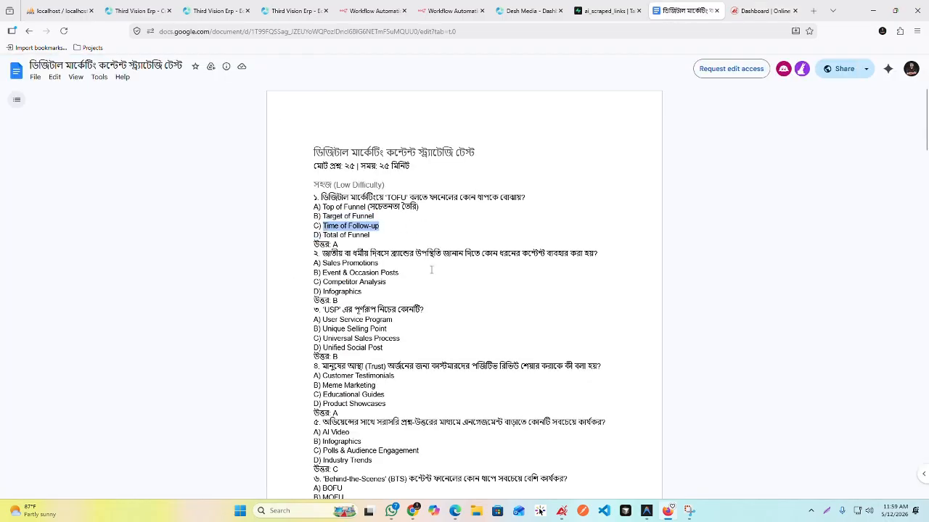
{"action": "left_click", "coordinate": [758, 10]}
{"action": "left_click", "coordinate": [234, 331]}
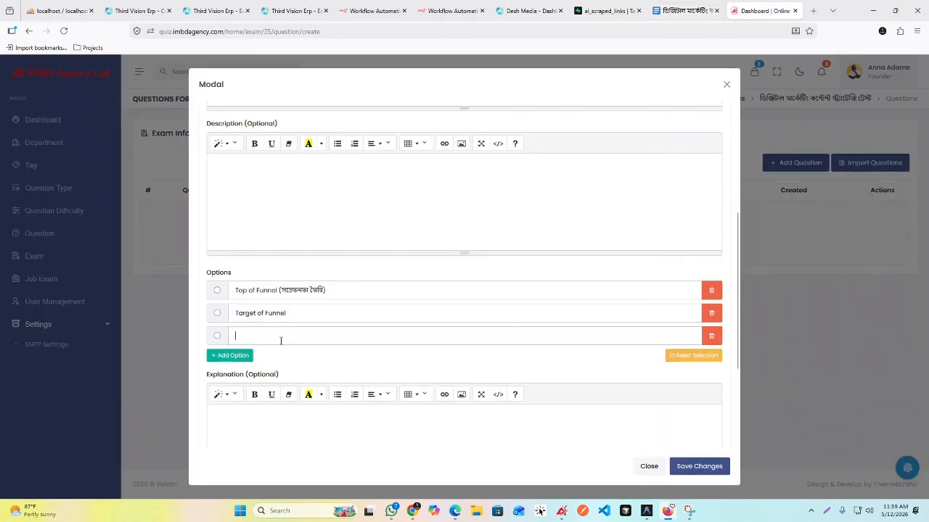
{"action": "key", "text": "ctrl+v"}
Step: Copy answer D, "Total of Funnel", from the document and add it as the question's fourth option
{"action": "left_click", "coordinate": [686, 11]}
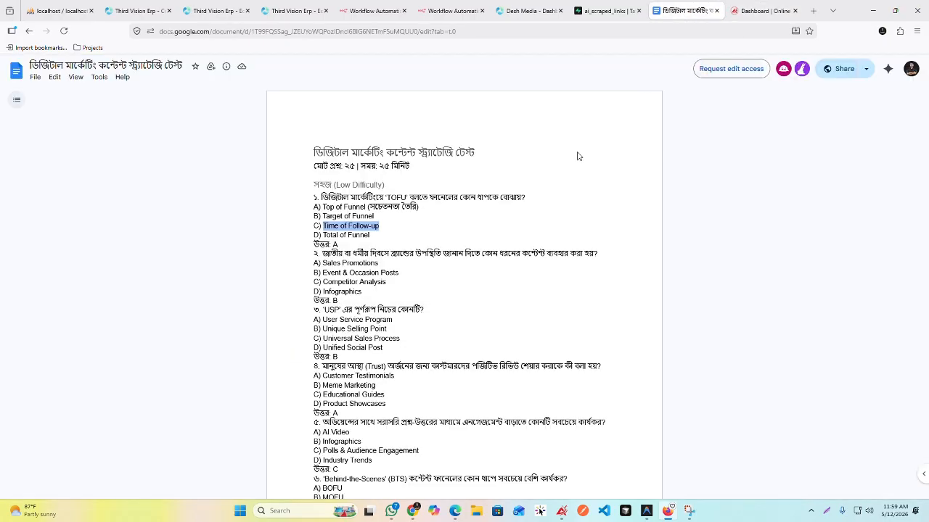
{"action": "left_click_drag", "start_coordinate": [375, 235], "coordinate": [337, 236]}
{"action": "key", "text": "ctrl+c"}
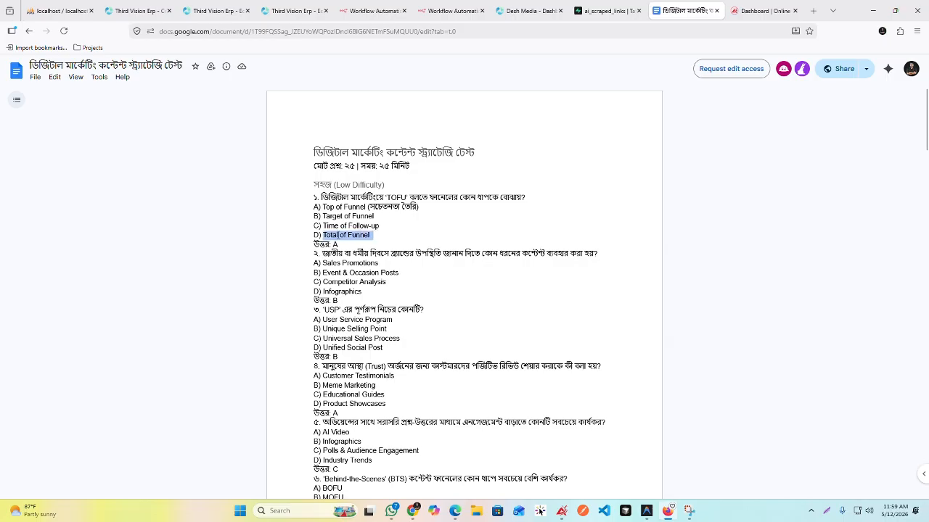
{"action": "left_click", "coordinate": [762, 11]}
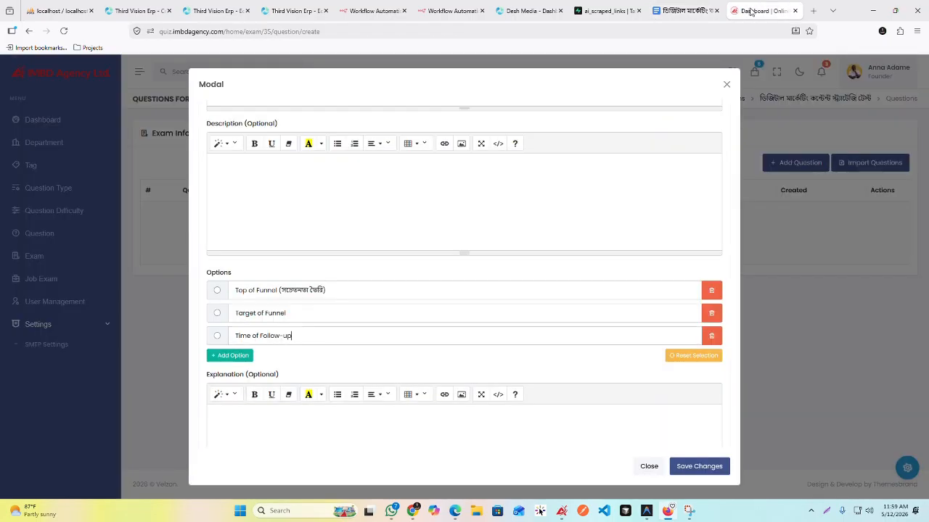
{"action": "left_click", "coordinate": [231, 356]}
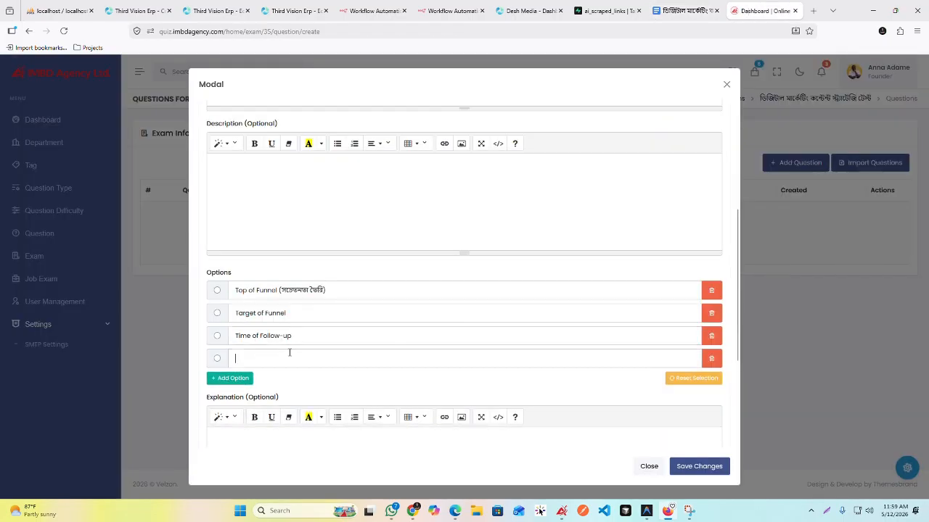
{"action": "key", "text": "ctrl+v"}
{"action": "left_click", "coordinate": [325, 380]}
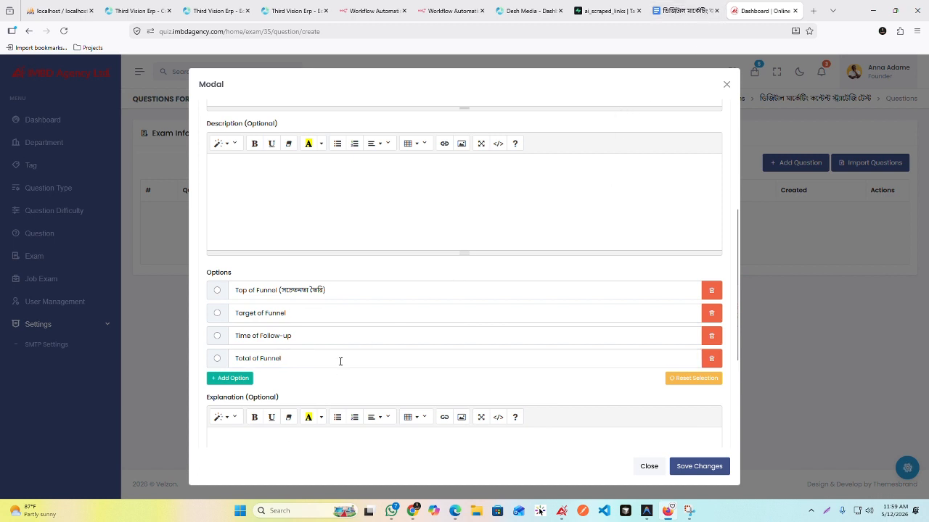
{"action": "left_click", "coordinate": [230, 378]}
{"action": "left_click", "coordinate": [712, 382]}
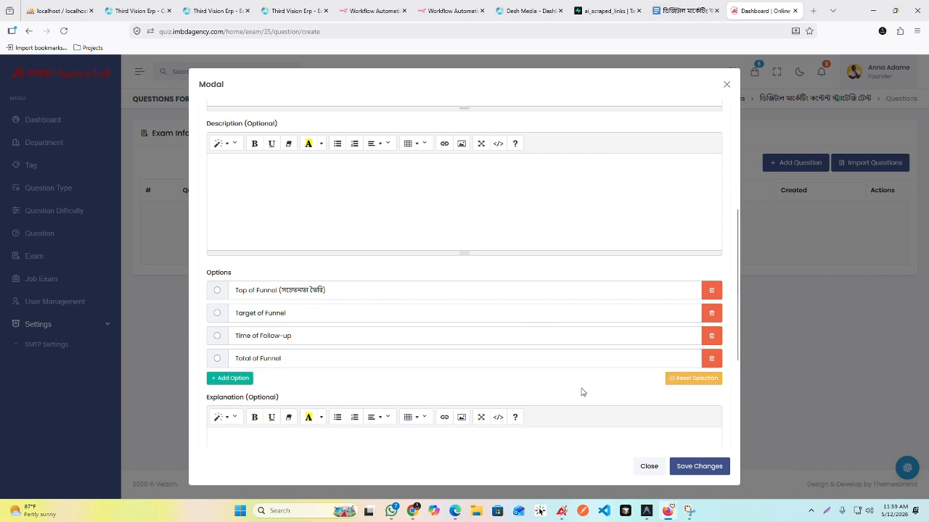
Step: Check the answer key in the document, mark "Top of Funnel (সচেতনতা তৈরি)" as the correct option and save the question
{"action": "left_click", "coordinate": [686, 10]}
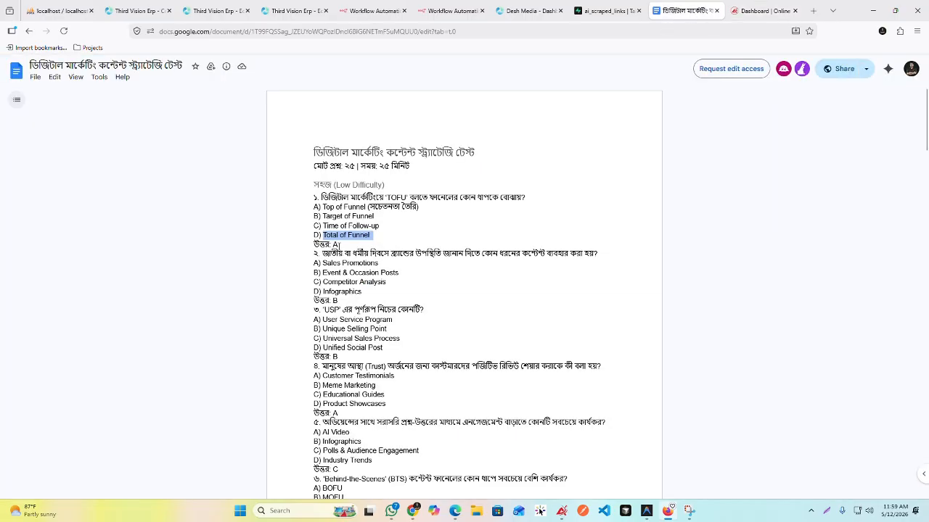
{"action": "left_click", "coordinate": [335, 245]}
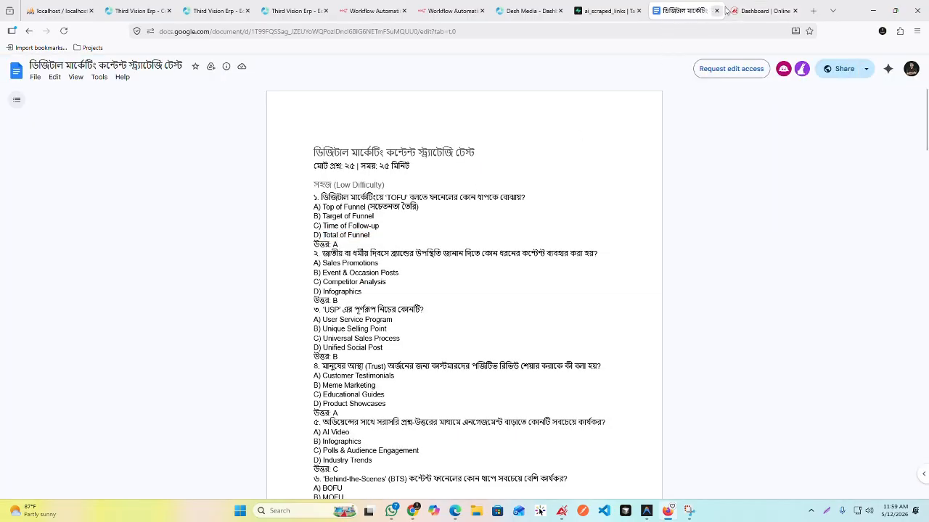
{"action": "left_click", "coordinate": [758, 10]}
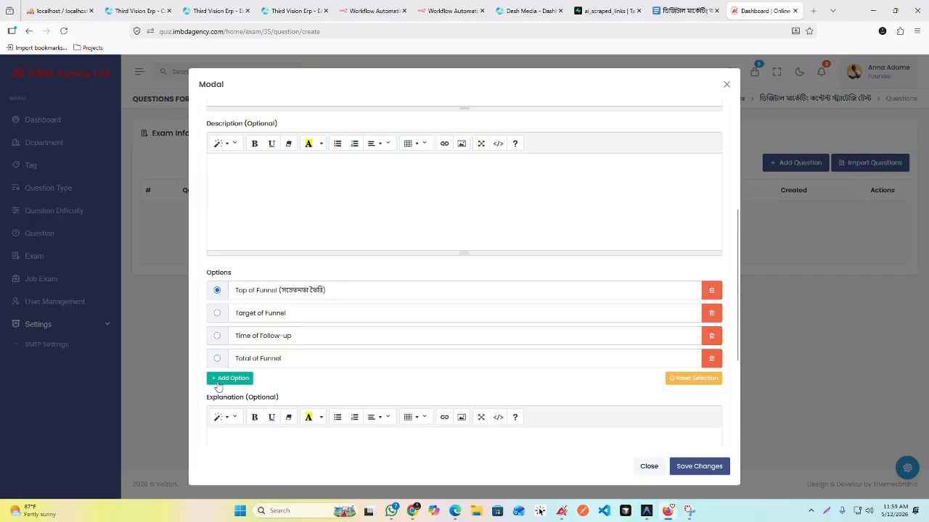
{"action": "scroll", "coordinate": [526, 351], "scroll_direction": "down", "scroll_amount": 3}
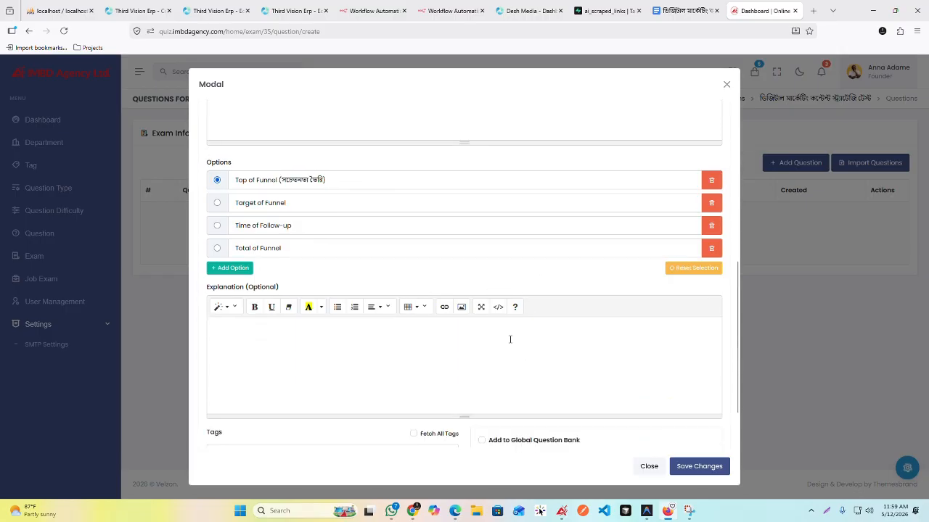
{"action": "left_click", "coordinate": [696, 465]}
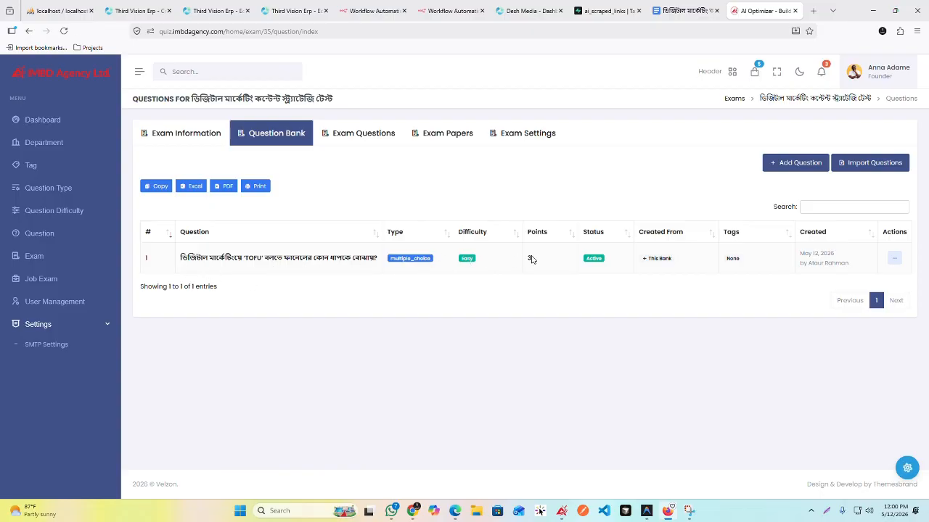
Step: Copy the text of question 8, the first one under Medium Difficulty, from the test document
{"action": "left_click", "coordinate": [685, 11]}
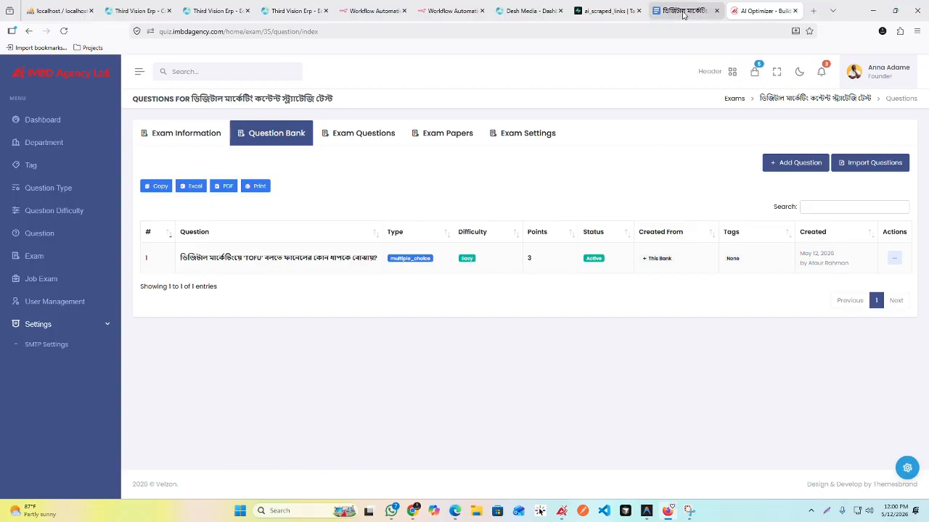
{"action": "left_click", "coordinate": [404, 186]}
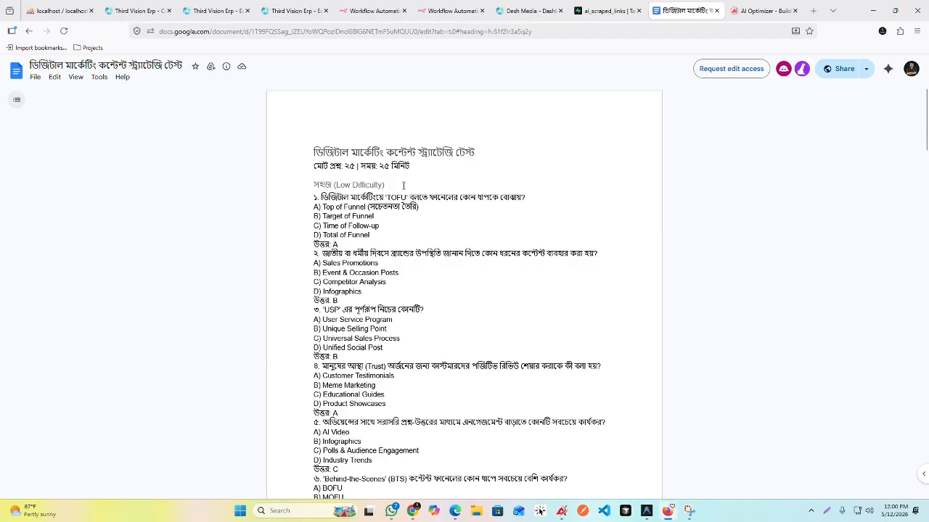
{"action": "scroll", "coordinate": [405, 190], "scroll_direction": "down", "scroll_amount": 7}
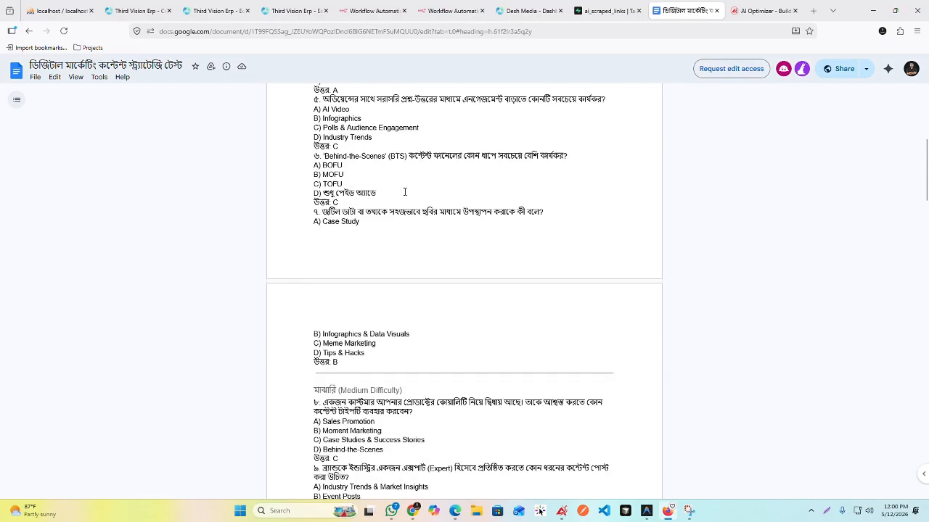
{"action": "scroll", "coordinate": [428, 221], "scroll_direction": "up", "scroll_amount": 7}
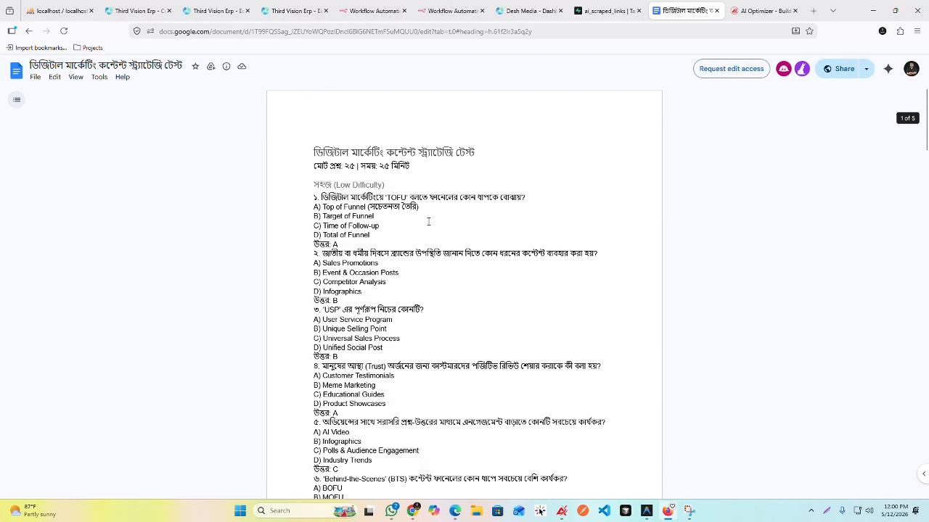
{"action": "left_click_drag", "start_coordinate": [528, 197], "coordinate": [319, 198]}
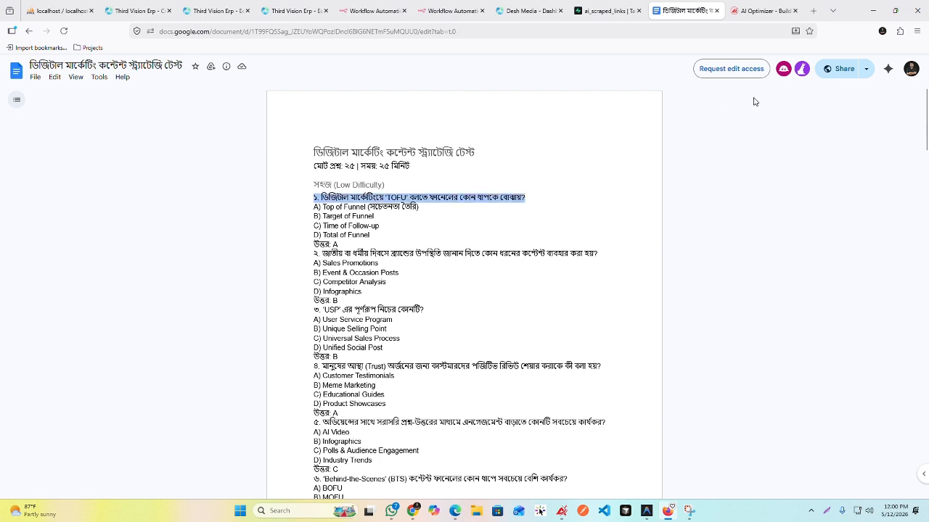
{"action": "left_click", "coordinate": [500, 245]}
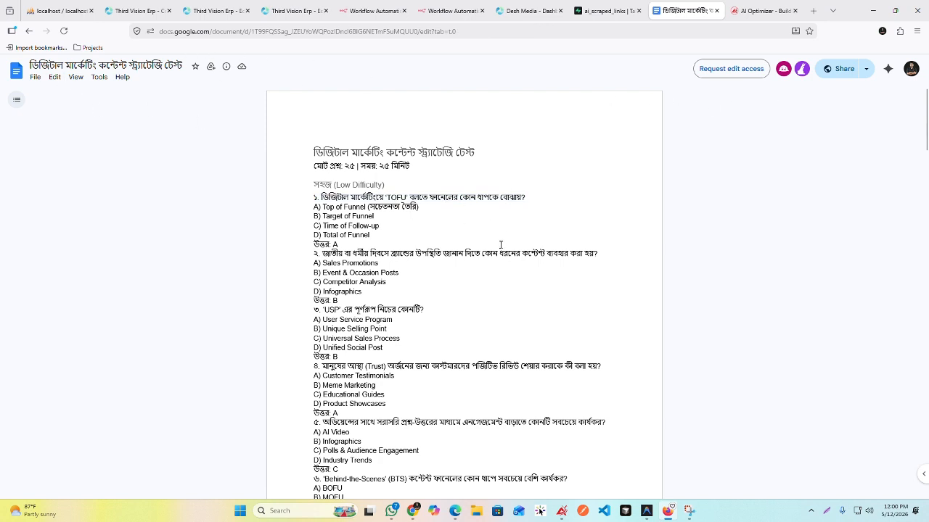
{"action": "scroll", "coordinate": [498, 250], "scroll_direction": "down", "scroll_amount": 1}
{"action": "scroll", "coordinate": [497, 256], "scroll_direction": "down", "scroll_amount": 6}
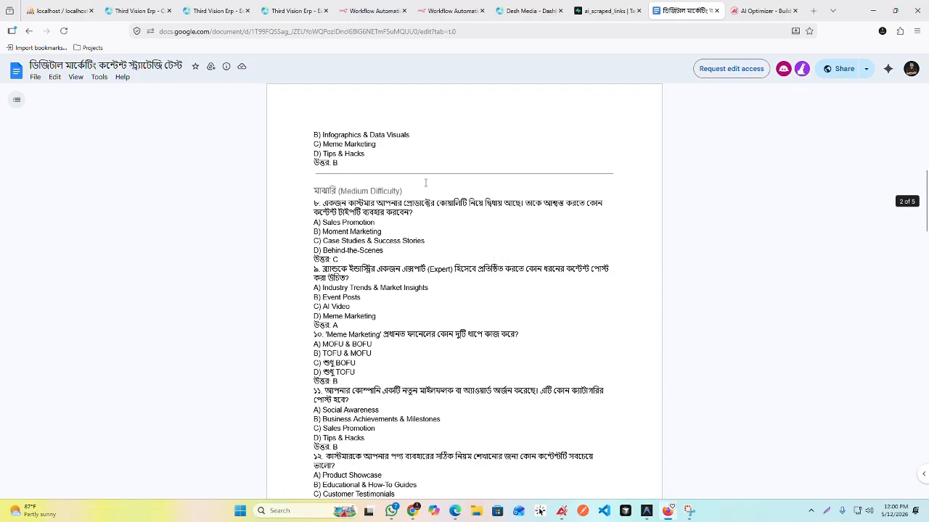
{"action": "left_click_drag", "start_coordinate": [417, 211], "coordinate": [324, 203]}
{"action": "key", "text": "ctrl+c"}
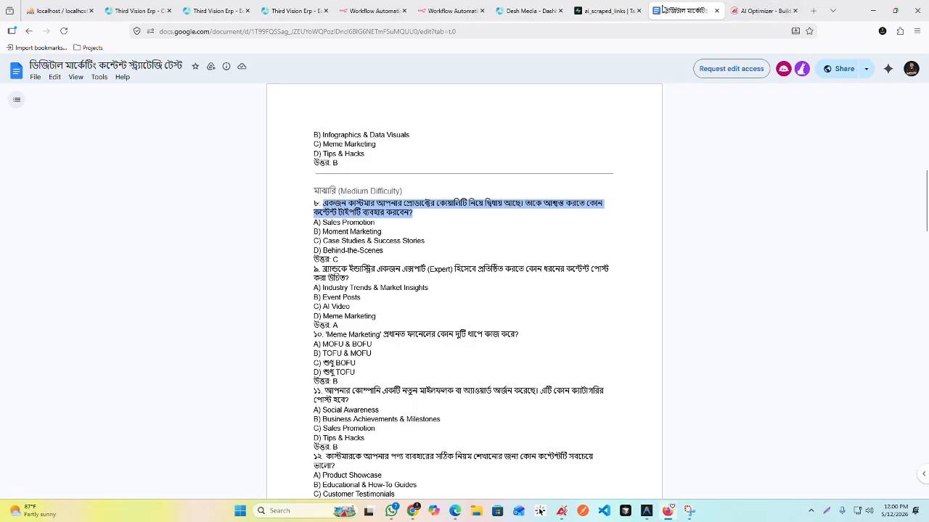
Step: Start a new Multiple Choice question with Medium (4 - 6 points) difficulty and 6 points, and paste the copied question 8 as its text
{"action": "left_click", "coordinate": [762, 10]}
{"action": "left_click", "coordinate": [791, 161]}
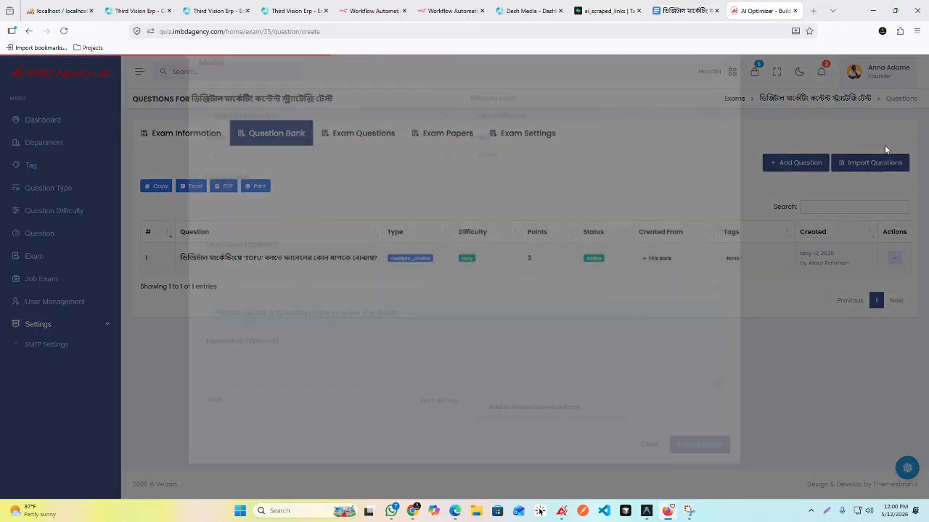
{"action": "left_click", "coordinate": [346, 143]}
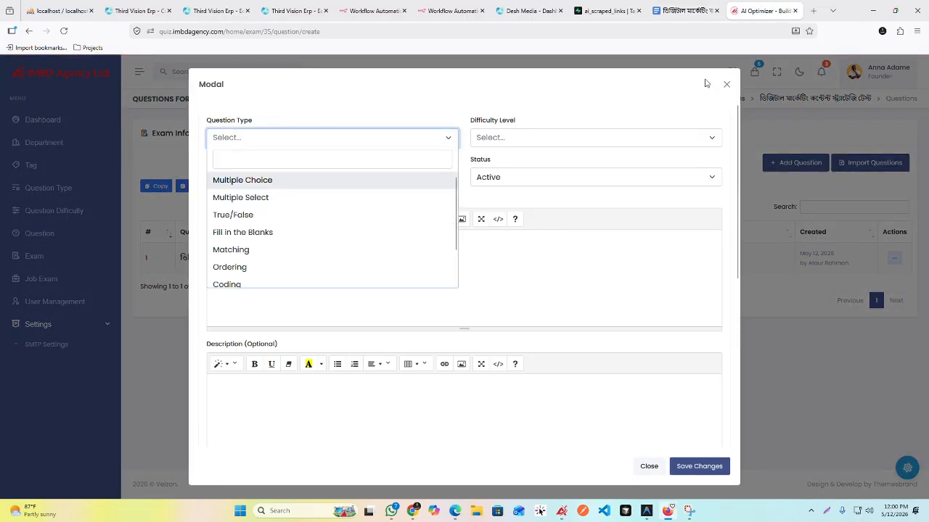
{"action": "left_click", "coordinate": [682, 10]}
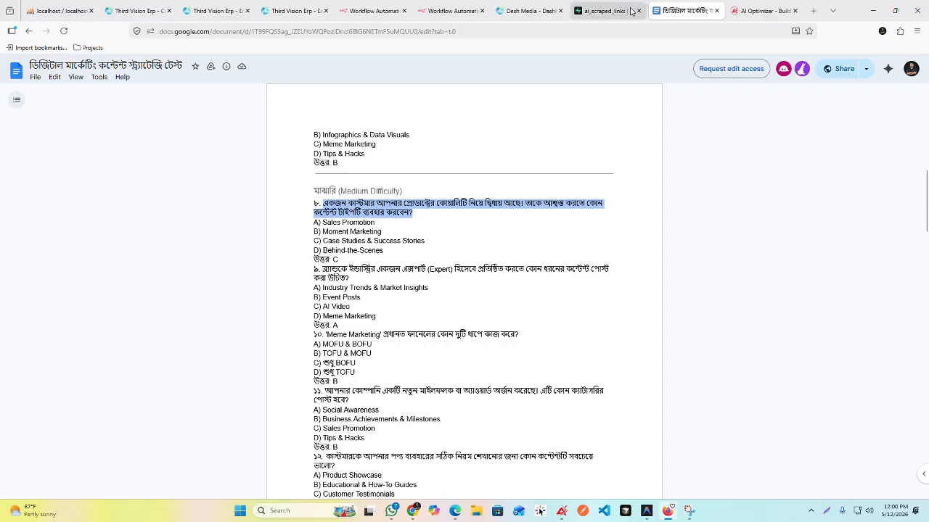
{"action": "left_click", "coordinate": [755, 10]}
{"action": "left_click", "coordinate": [290, 188]}
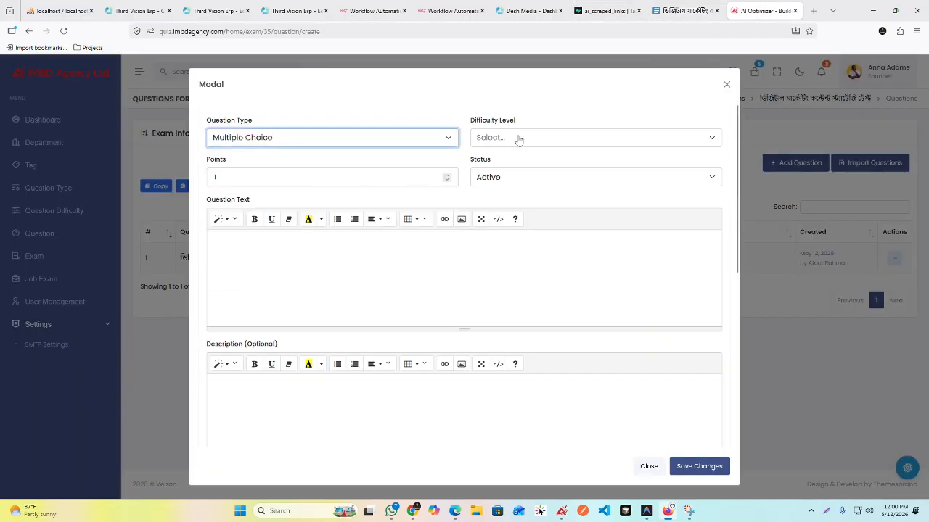
{"action": "left_click", "coordinate": [518, 139]}
{"action": "left_click", "coordinate": [514, 197]}
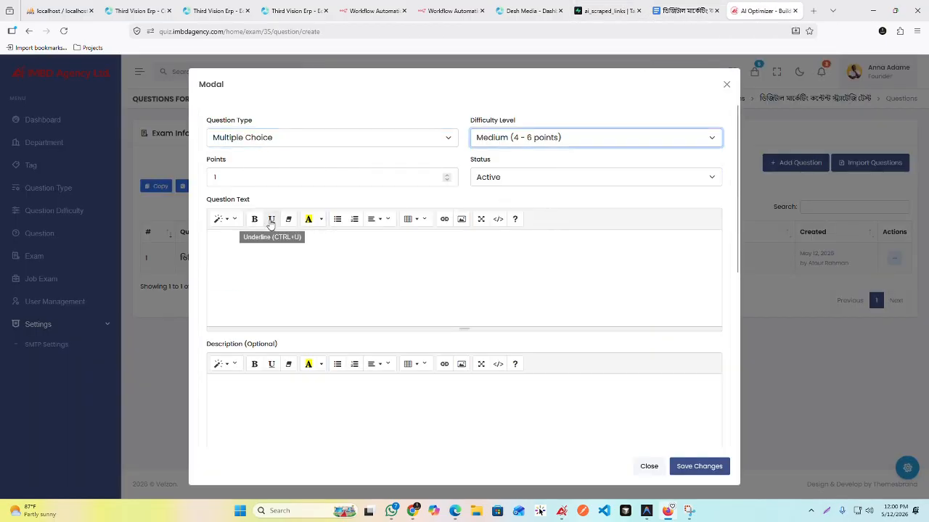
{"action": "left_click", "coordinate": [256, 184]}
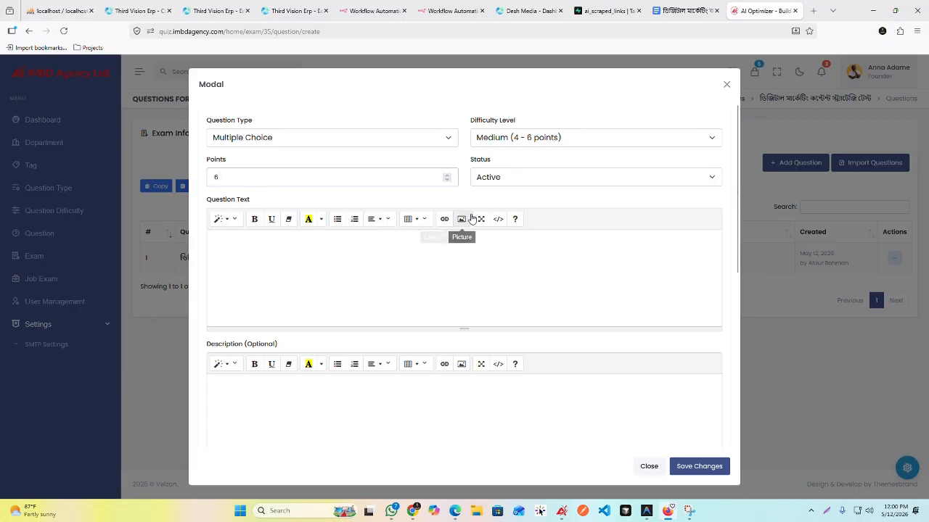
{"action": "key", "text": "ctrl+v"}
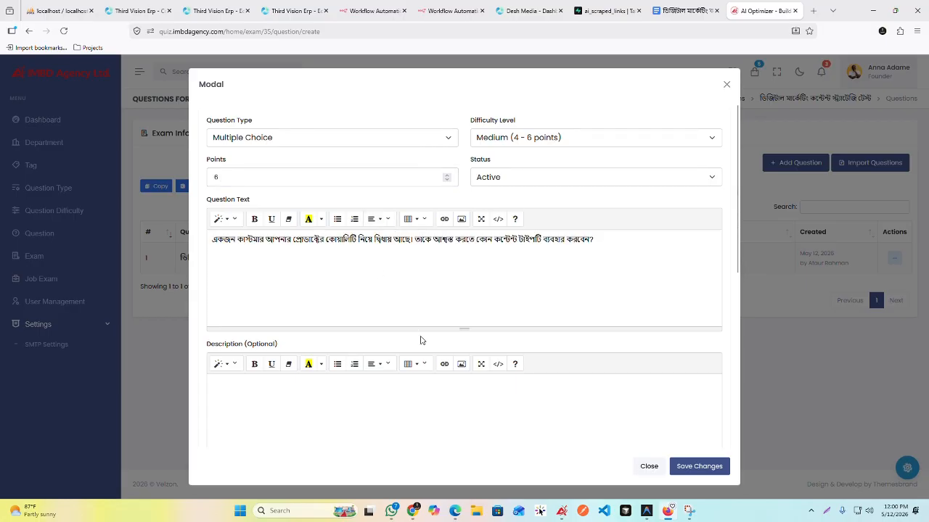
Step: Copy question 8's answer A, "Sales Promotion", from the document into the new question's first option
{"action": "scroll", "coordinate": [439, 317], "scroll_direction": "down", "scroll_amount": 4}
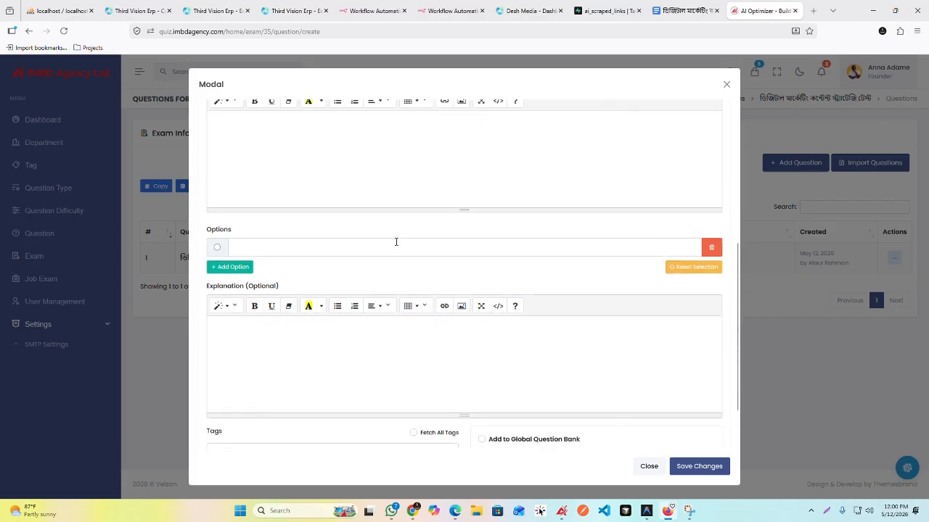
{"action": "scroll", "coordinate": [280, 315], "scroll_direction": "up", "scroll_amount": 2}
{"action": "scroll", "coordinate": [335, 246], "scroll_direction": "down", "scroll_amount": 3}
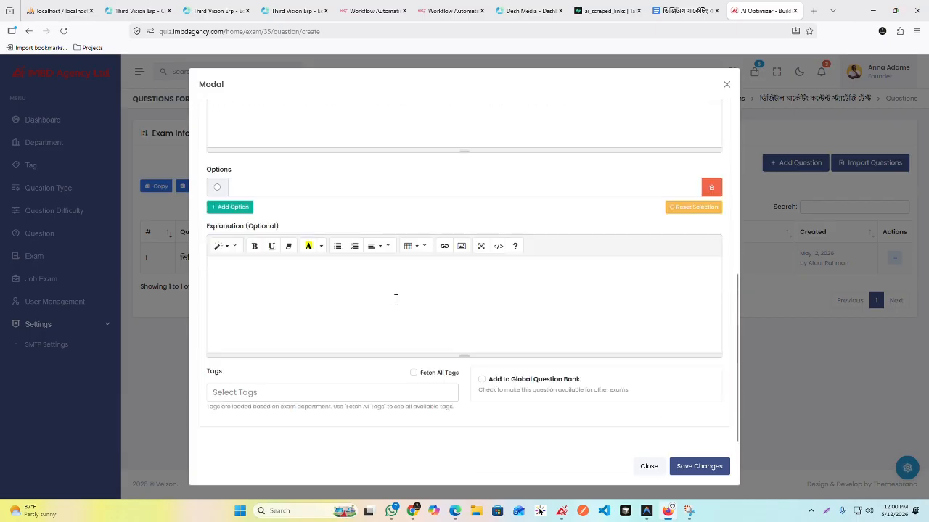
{"action": "left_click", "coordinate": [682, 10]}
{"action": "left_click", "coordinate": [374, 222]}
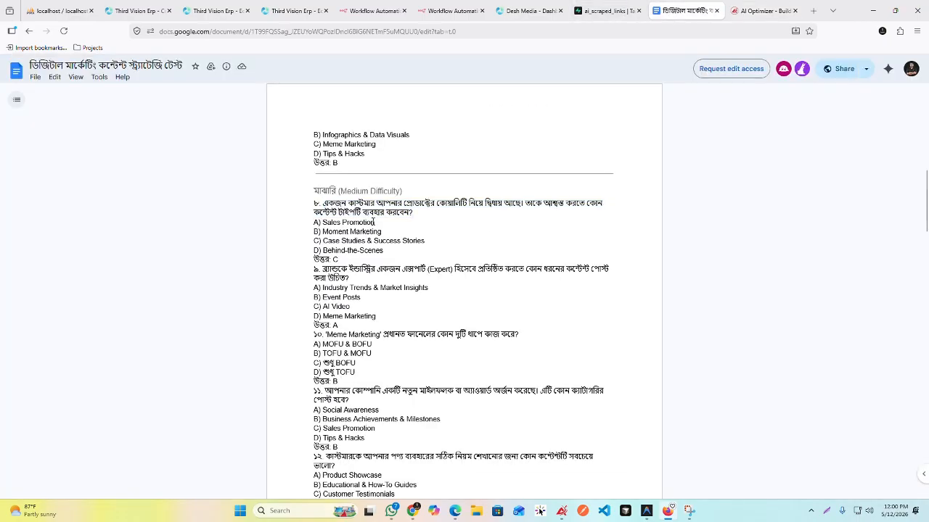
{"action": "left_click_drag", "start_coordinate": [370, 222], "coordinate": [322, 230]}
{"action": "key", "text": "ctrl+c"}
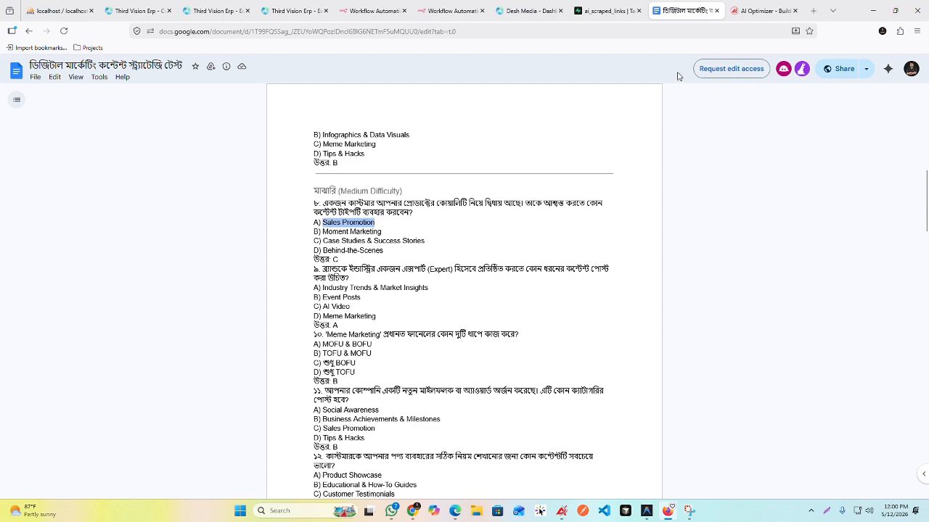
{"action": "left_click", "coordinate": [761, 10]}
{"action": "left_click", "coordinate": [242, 190]}
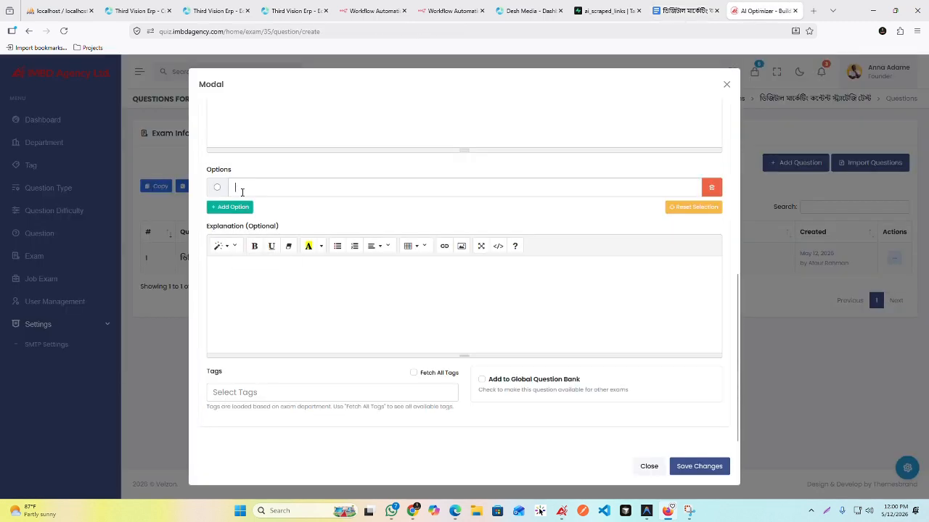
{"action": "key", "text": "ctrl+v"}
Step: Copy question 8's answer B, "Moment Marketing", from the document and add it as the second option
{"action": "left_click", "coordinate": [679, 10]}
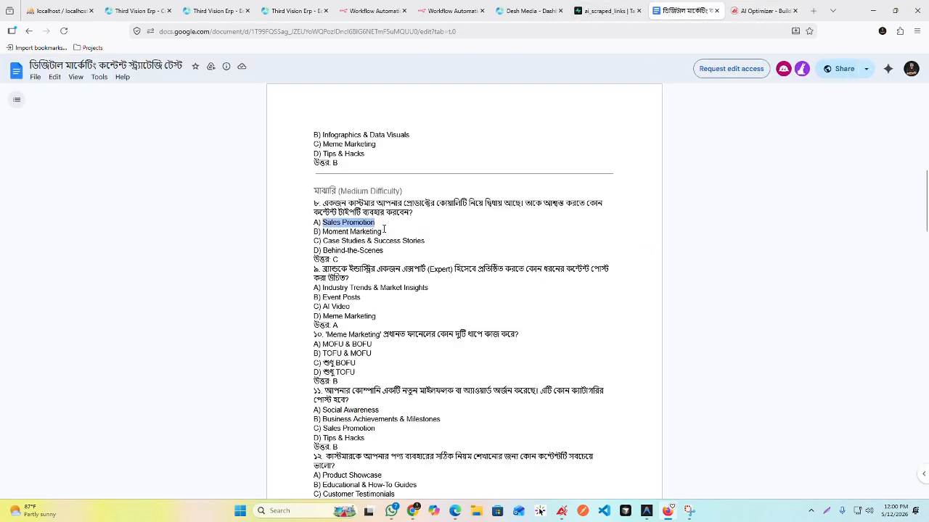
{"action": "left_click_drag", "start_coordinate": [382, 231], "coordinate": [322, 232]}
{"action": "key", "text": "ctrl+c"}
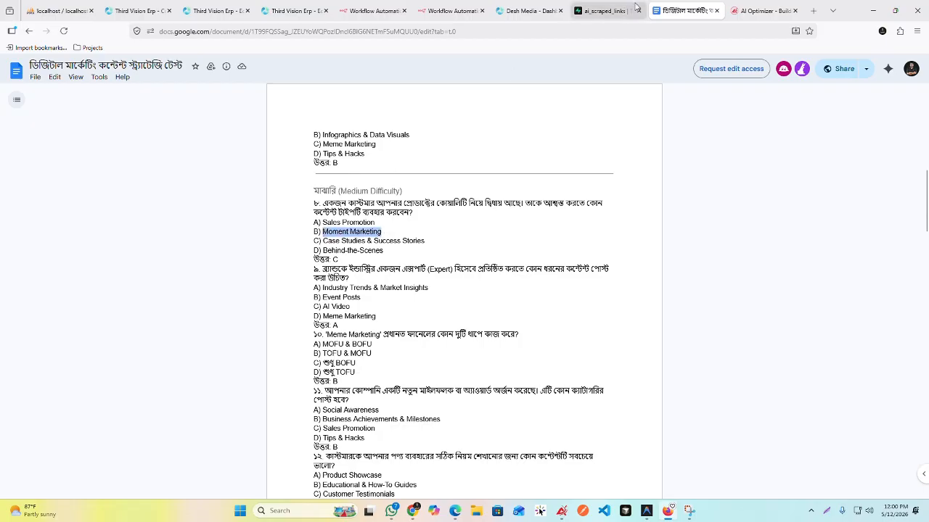
{"action": "left_click", "coordinate": [762, 10]}
{"action": "left_click", "coordinate": [229, 206]}
{"action": "left_click", "coordinate": [302, 210]}
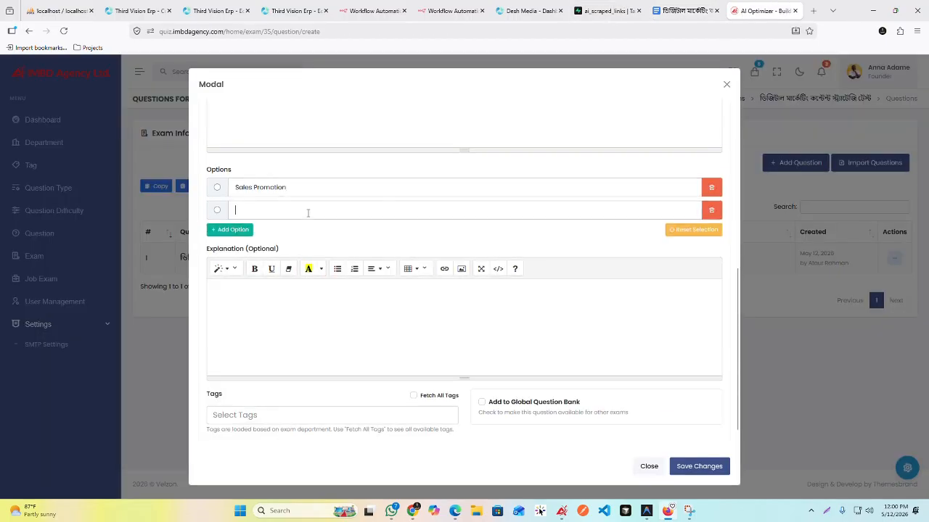
{"action": "key", "text": "ctrl+v"}
Step: Copy question 8's answer C, "Case Studies & Success Stories", from the test document and add it as the third option
{"action": "left_click", "coordinate": [661, 14]}
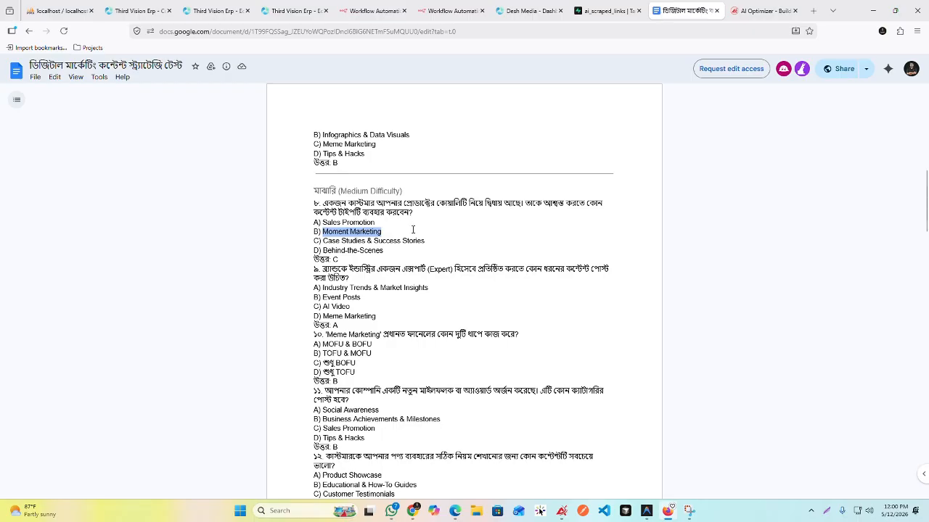
{"action": "left_click_drag", "start_coordinate": [425, 240], "coordinate": [328, 241]}
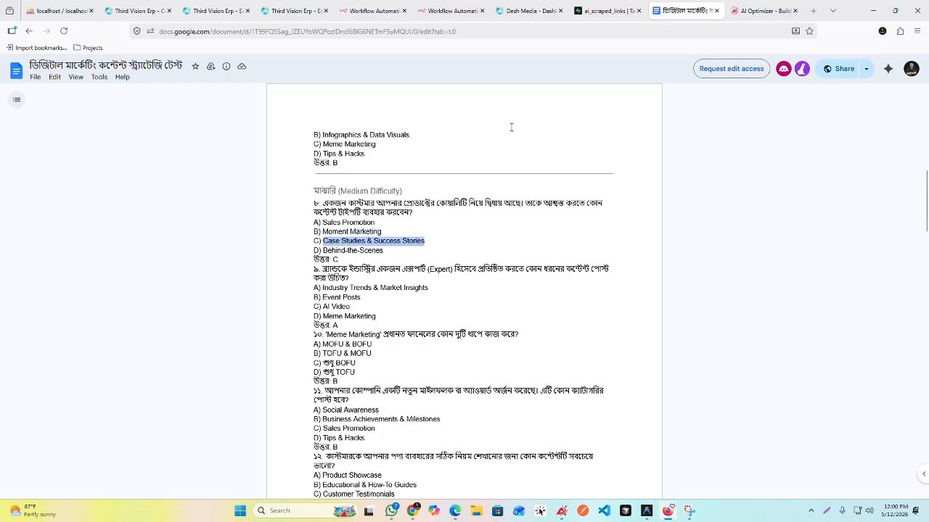
{"action": "left_click", "coordinate": [762, 11]}
{"action": "left_click", "coordinate": [240, 231]}
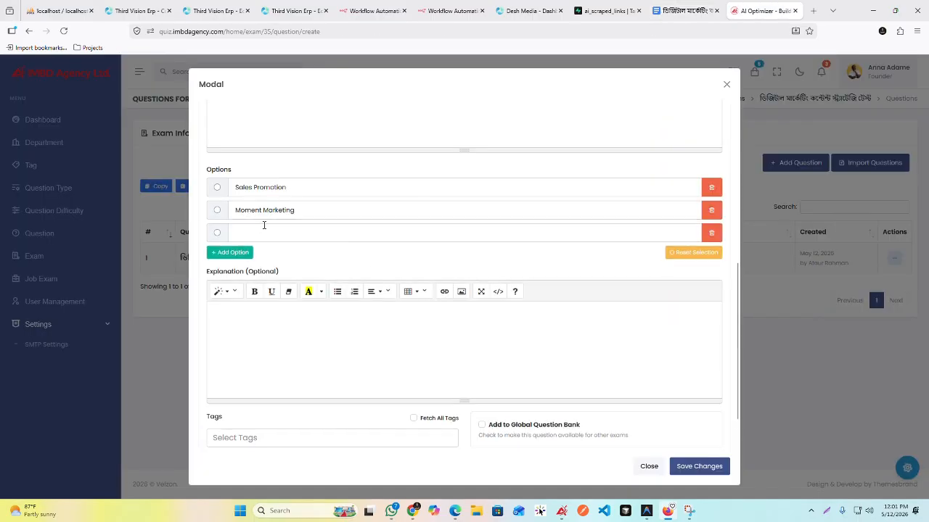
{"action": "left_click", "coordinate": [265, 226]}
{"action": "type", "text": "Case Studies & Success Stories"}
Step: Copy question 8's answer D, "Behind-the-Scenes", from the document and add it as the fourth option without a leading space
{"action": "left_click", "coordinate": [681, 11]}
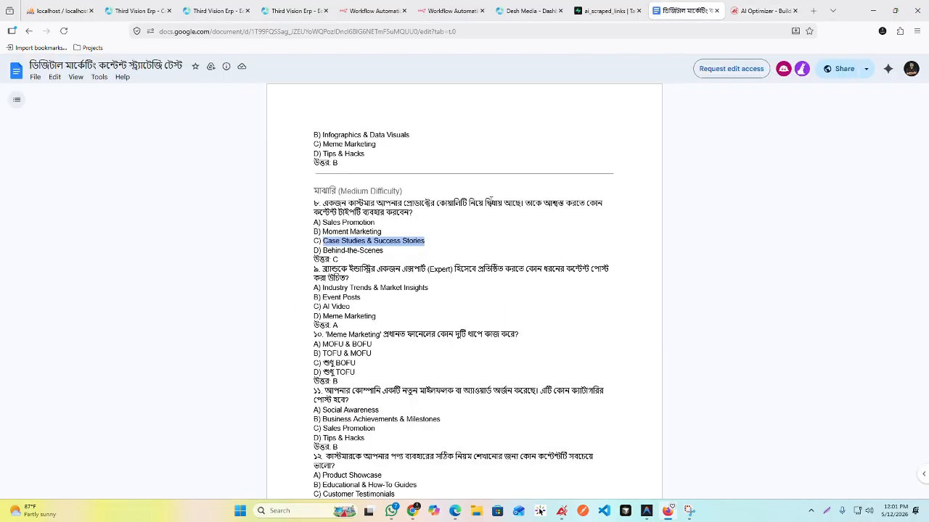
{"action": "left_click_drag", "start_coordinate": [384, 250], "coordinate": [322, 251]}
{"action": "key", "text": "ctrl+c"}
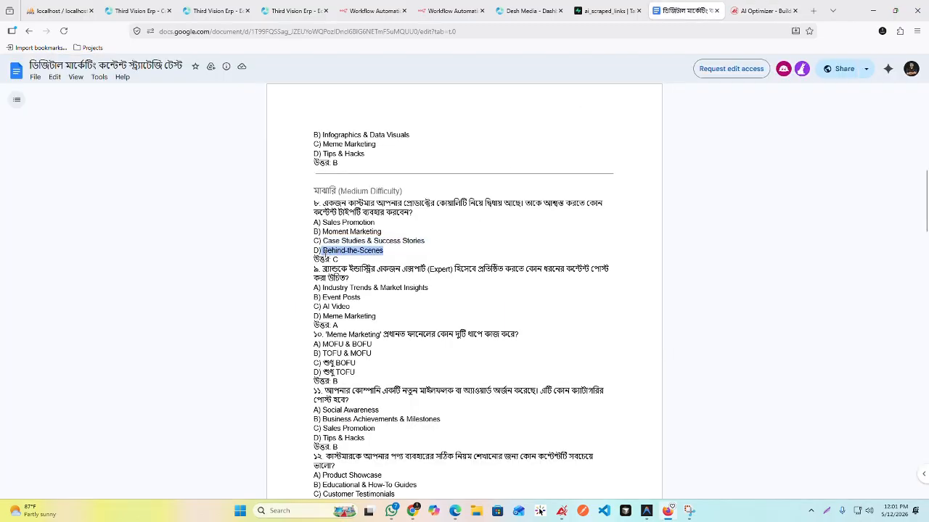
{"action": "left_click", "coordinate": [762, 10]}
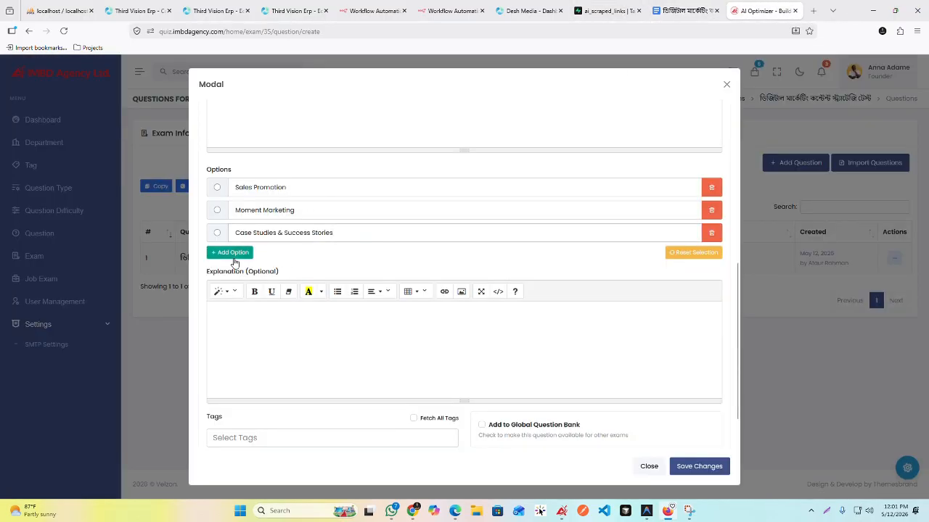
{"action": "left_click", "coordinate": [232, 254]}
{"action": "key", "text": "ctrl+v"}
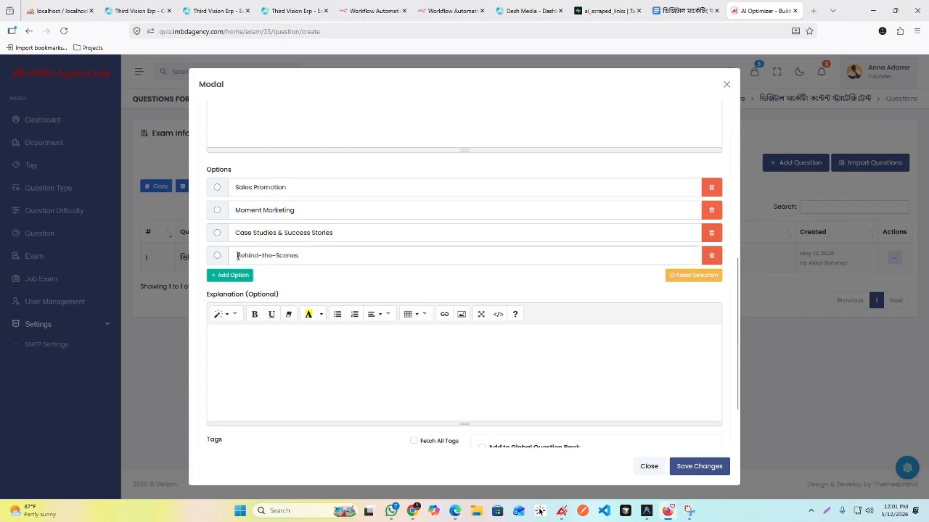
{"action": "key", "text": "BackSpace"}
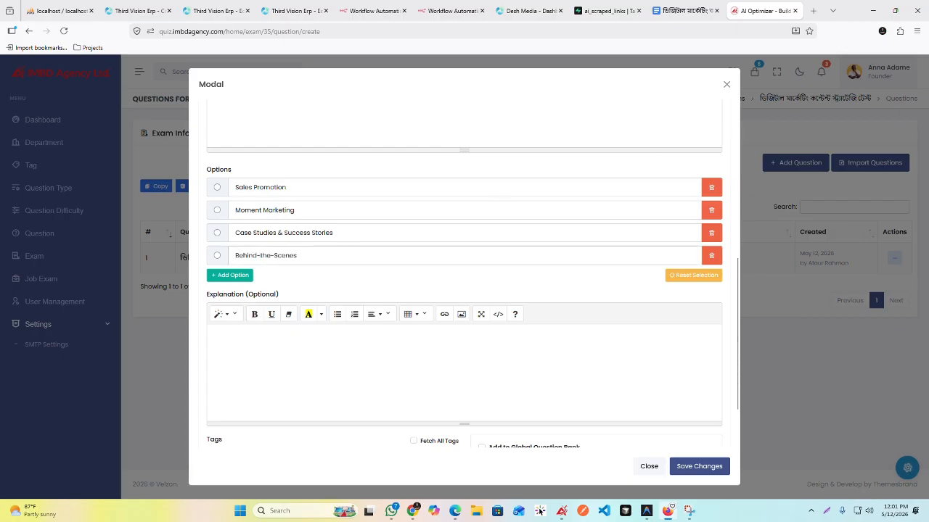
Step: Check question 8's answer in the document, mark "Case Studies & Success Stories" as the correct option, and save the question
{"action": "left_click", "coordinate": [693, 11]}
{"action": "left_click", "coordinate": [344, 261]}
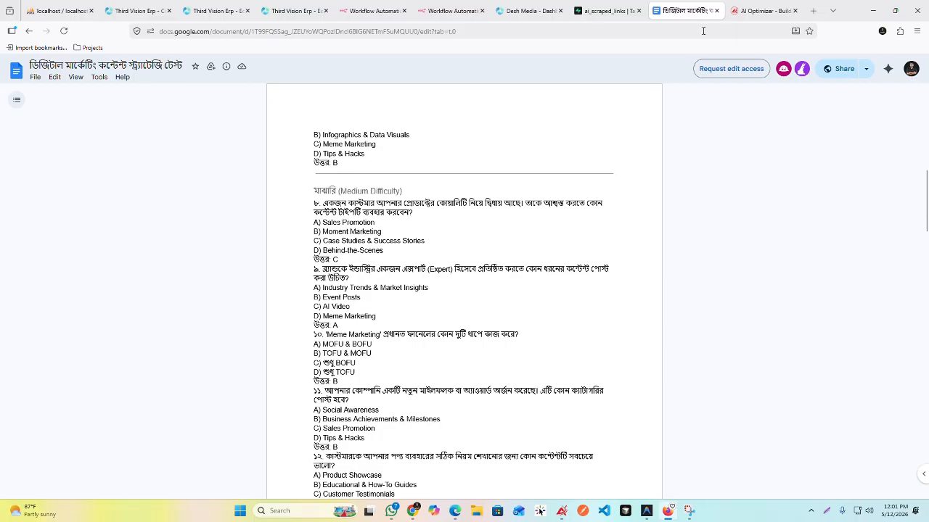
{"action": "left_click", "coordinate": [762, 11]}
{"action": "left_click", "coordinate": [216, 233]}
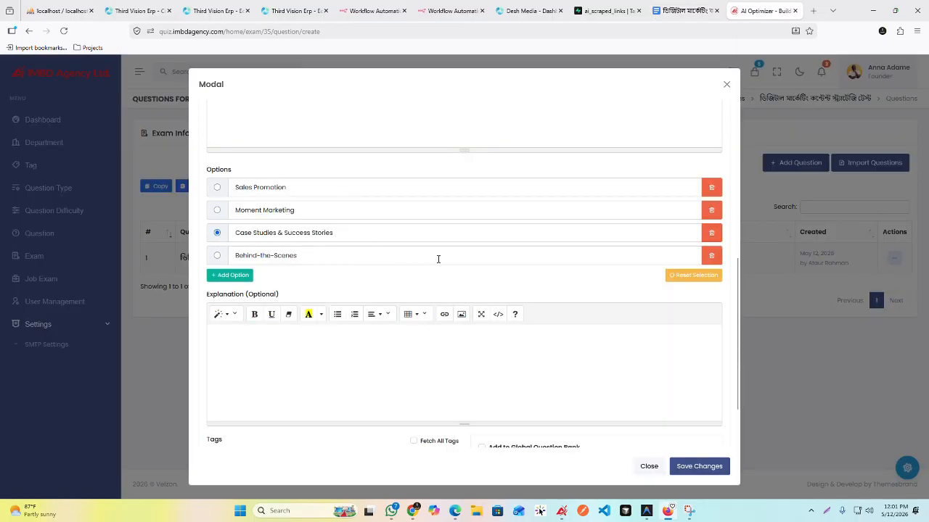
{"action": "scroll", "coordinate": [437, 259], "scroll_direction": "down", "scroll_amount": 2}
{"action": "scroll", "coordinate": [442, 245], "scroll_direction": "up", "scroll_amount": 3}
{"action": "left_click", "coordinate": [685, 11]}
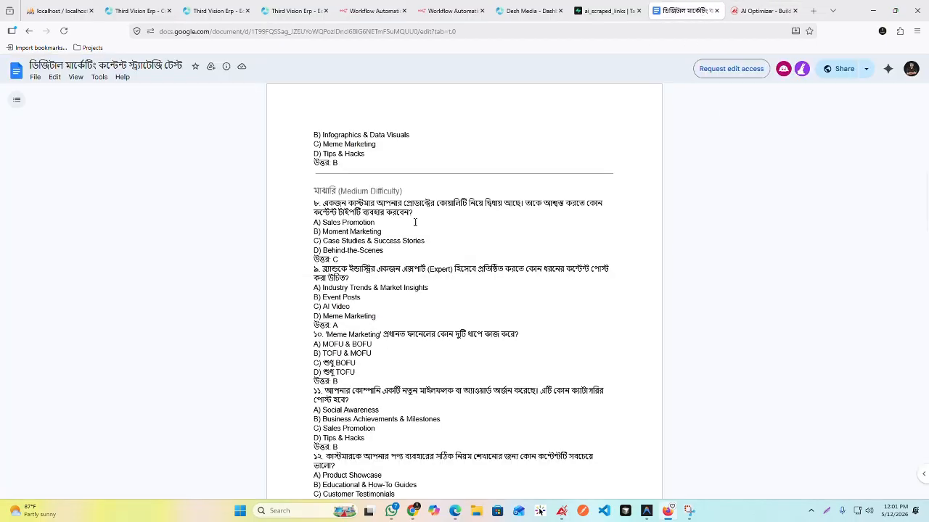
{"action": "left_click", "coordinate": [762, 11]}
{"action": "scroll", "coordinate": [389, 276], "scroll_direction": "down", "scroll_amount": 3}
{"action": "left_click", "coordinate": [694, 467]}
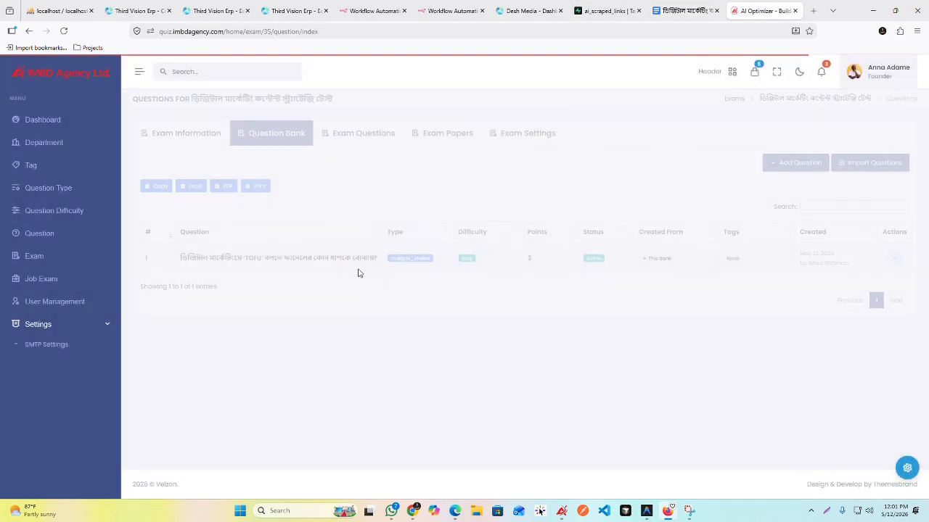
Step: Copy the text of question 18, the first one under High Difficulty - Scenario Based, from the test document
{"action": "left_click", "coordinate": [686, 11]}
{"action": "scroll", "coordinate": [452, 285], "scroll_direction": "down", "scroll_amount": 5}
{"action": "scroll", "coordinate": [451, 286], "scroll_direction": "down", "scroll_amount": 6}
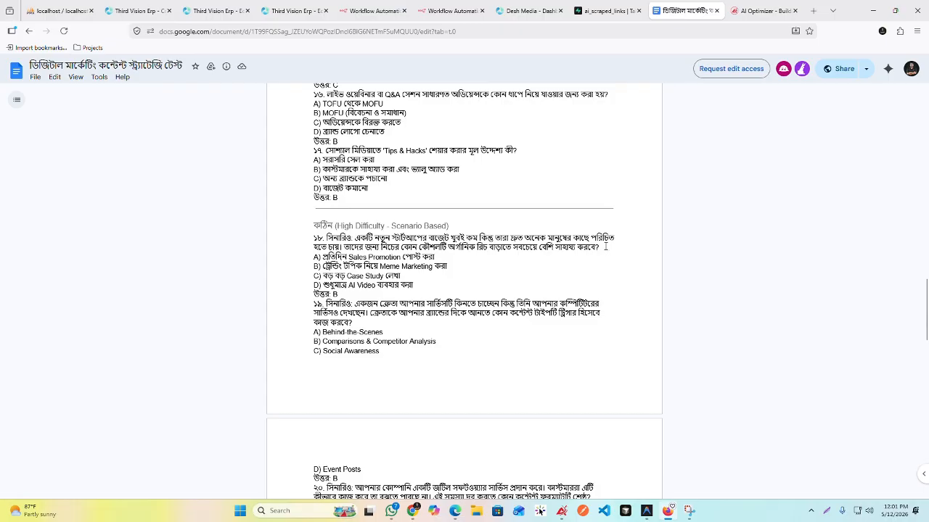
{"action": "left_click_drag", "start_coordinate": [606, 246], "coordinate": [325, 238]}
{"action": "key", "text": "ctrl+c"}
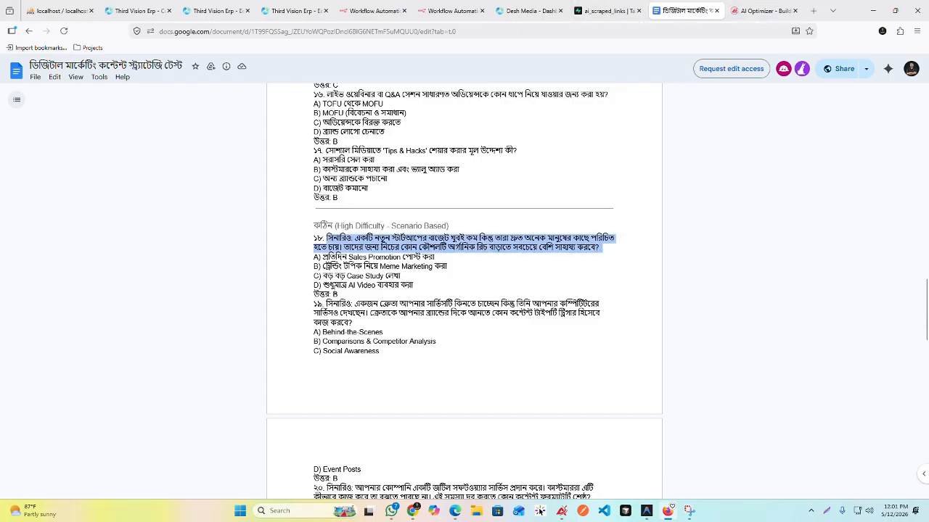
{"action": "scroll", "coordinate": [385, 298], "scroll_direction": "down", "scroll_amount": 5}
{"action": "scroll", "coordinate": [405, 290], "scroll_direction": "up", "scroll_amount": 6}
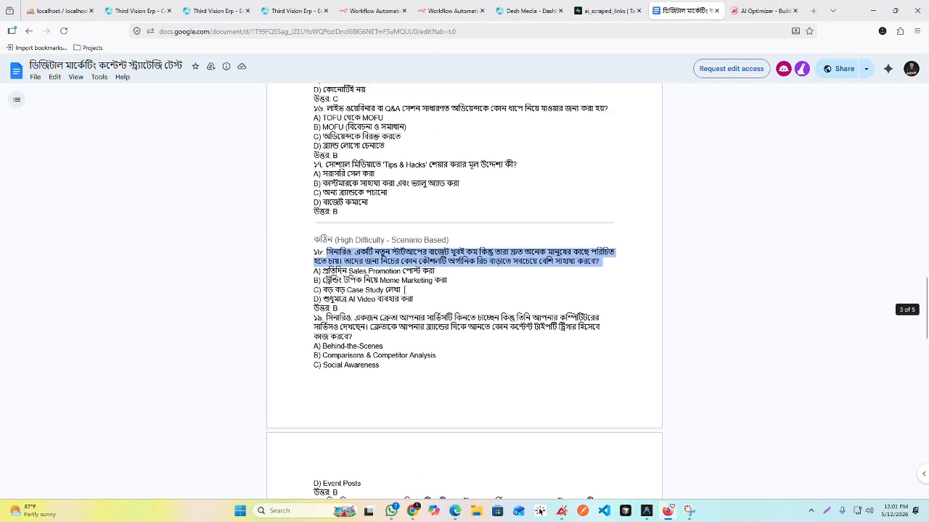
Step: Start a new Multiple Choice question in the exam's question bank with Hard (7 - 9 points) difficulty
{"action": "left_click", "coordinate": [759, 11]}
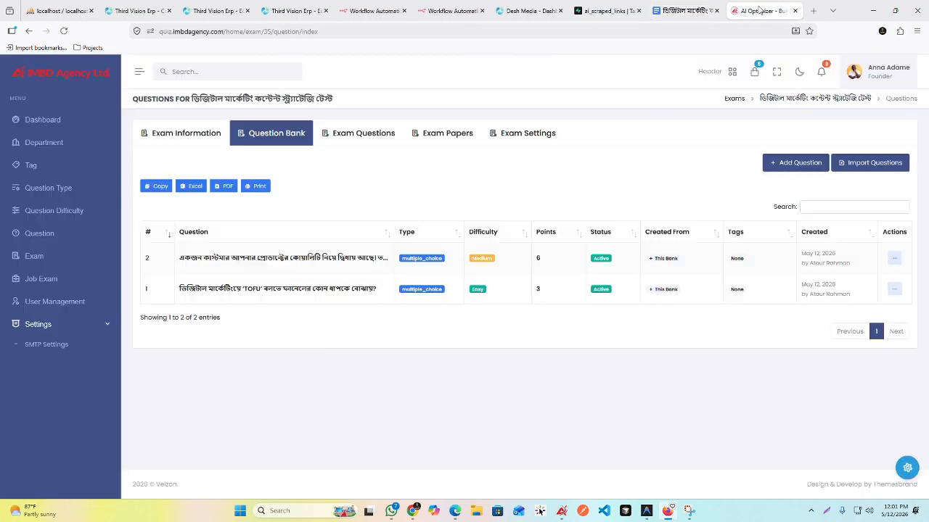
{"action": "left_click", "coordinate": [801, 163]}
{"action": "left_click", "coordinate": [320, 145]}
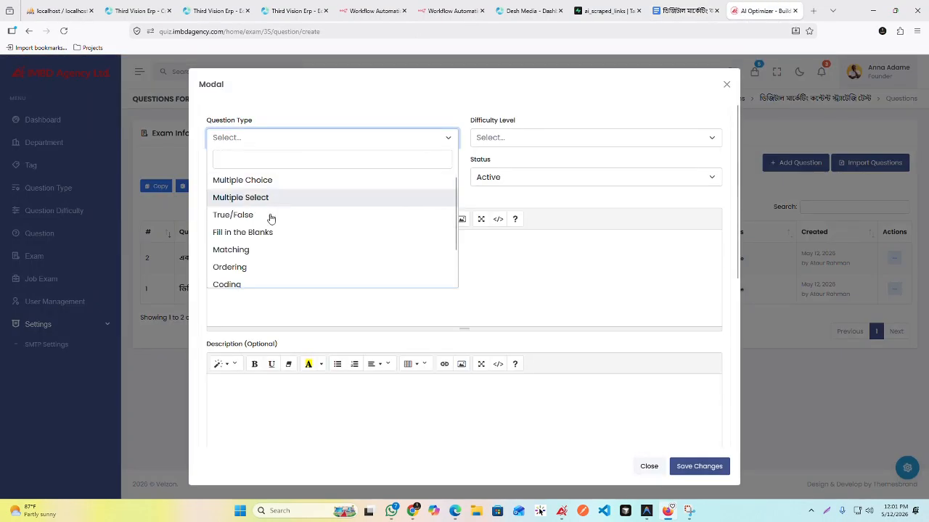
{"action": "scroll", "coordinate": [283, 229], "scroll_direction": "down", "scroll_amount": 2}
{"action": "scroll", "coordinate": [286, 234], "scroll_direction": "up", "scroll_amount": 2}
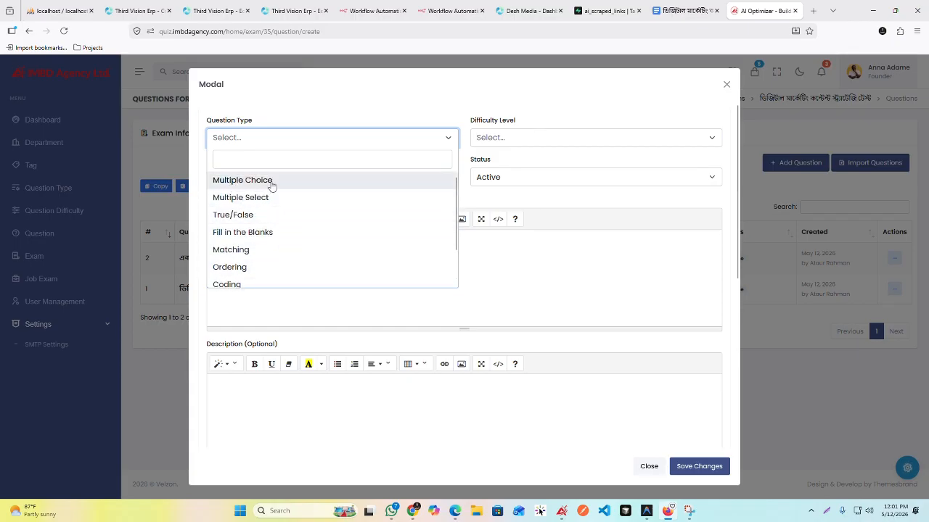
{"action": "left_click", "coordinate": [686, 11]}
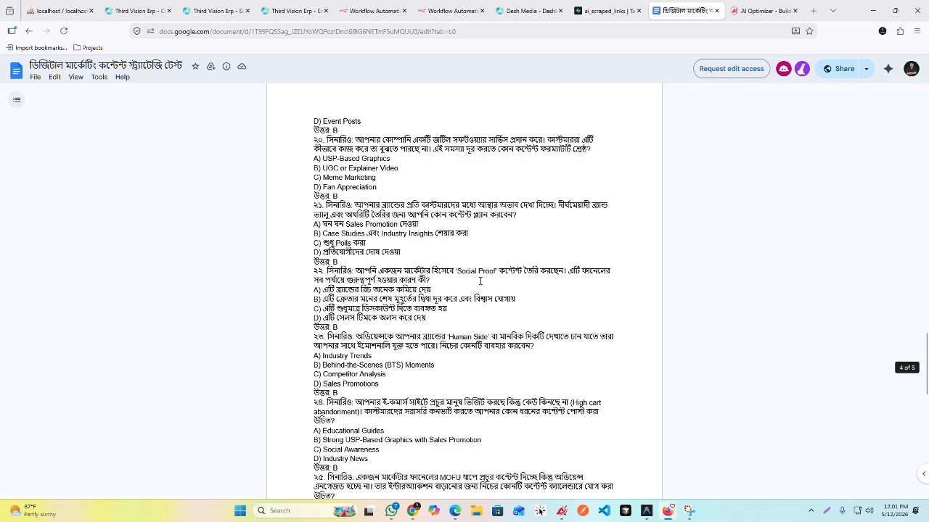
{"action": "scroll", "coordinate": [480, 281], "scroll_direction": "up", "scroll_amount": 3}
{"action": "left_click", "coordinate": [762, 10]}
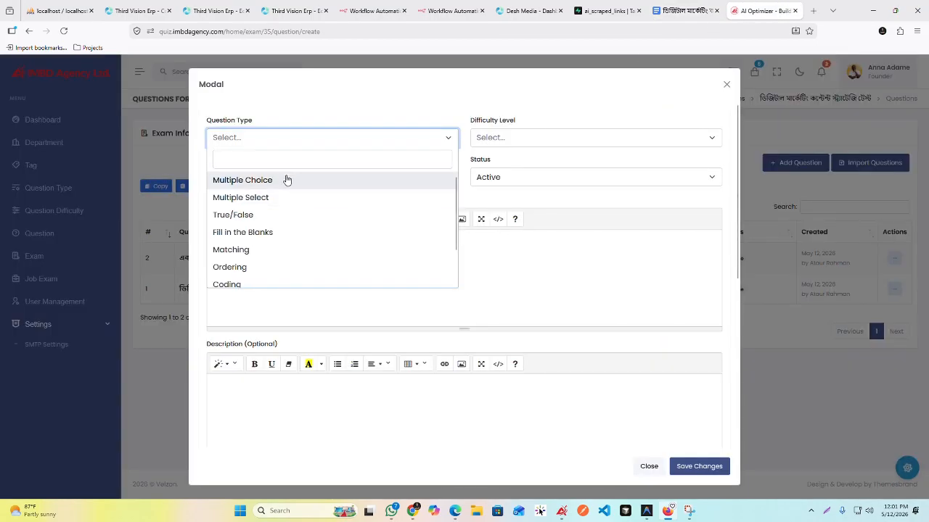
{"action": "left_click", "coordinate": [286, 180]}
{"action": "left_click", "coordinate": [521, 137]}
{"action": "left_click", "coordinate": [506, 216]}
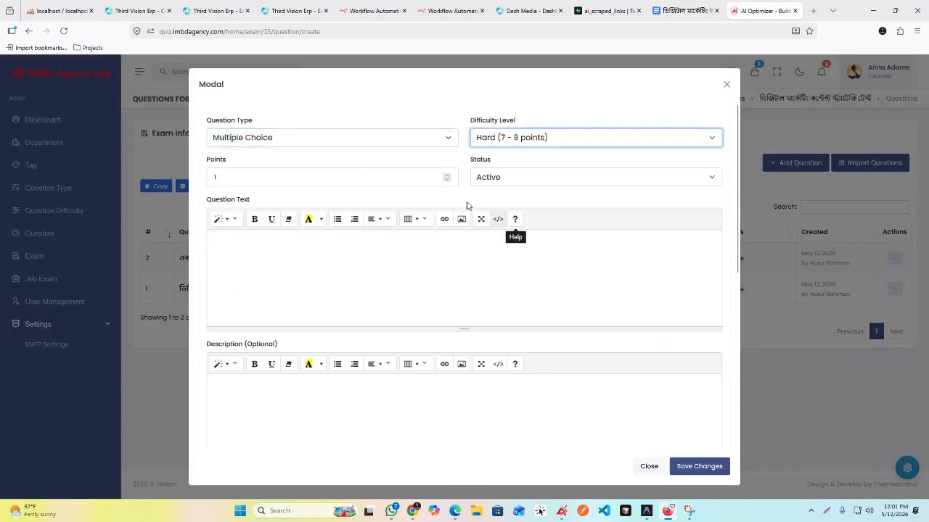
Step: Set the new question's points to 9 and paste the copied question 18 as its text
{"action": "left_click", "coordinate": [311, 182]}
{"action": "key", "text": "BackSpace"}
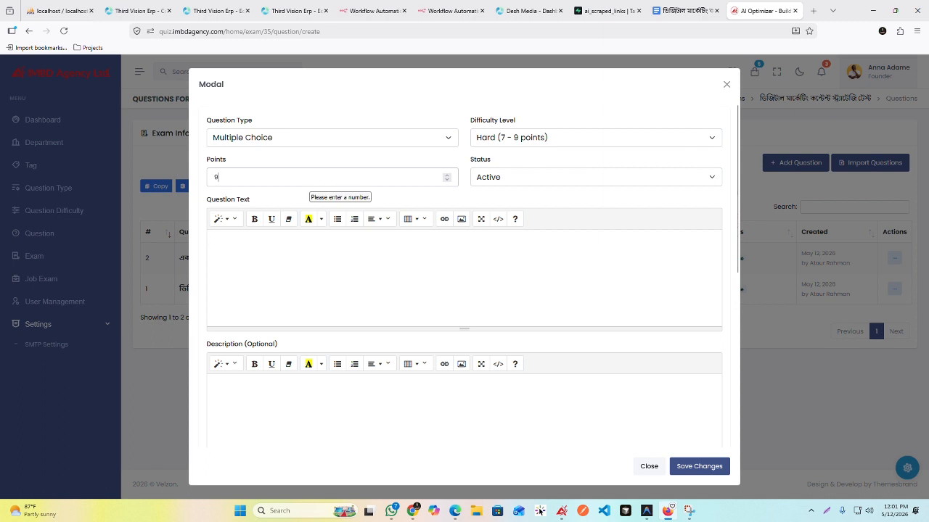
{"action": "type", "text": "9"}
{"action": "left_click", "coordinate": [475, 197]}
{"action": "key", "text": "ctrl+v"}
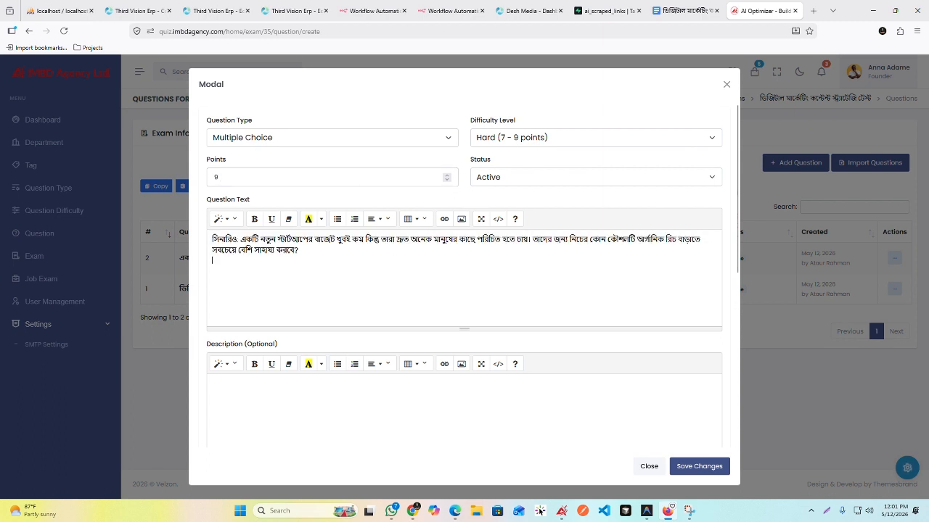
Step: Copy question 18's answer A, "প্রতিদিন Sales Promotion পোস্ট করা", from the document into the new question's first option
{"action": "scroll", "coordinate": [424, 312], "scroll_direction": "down", "scroll_amount": 5}
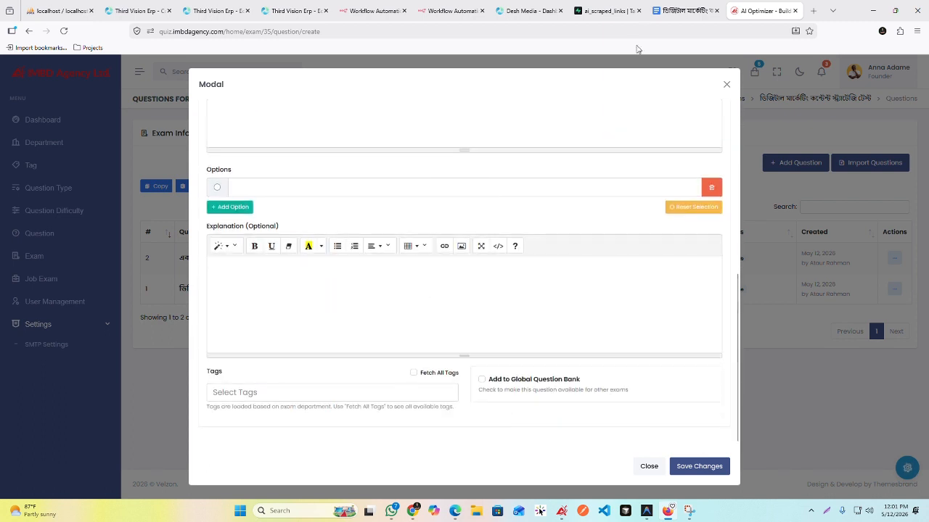
{"action": "left_click", "coordinate": [682, 10]}
{"action": "left_click_drag", "start_coordinate": [444, 170], "coordinate": [327, 169]}
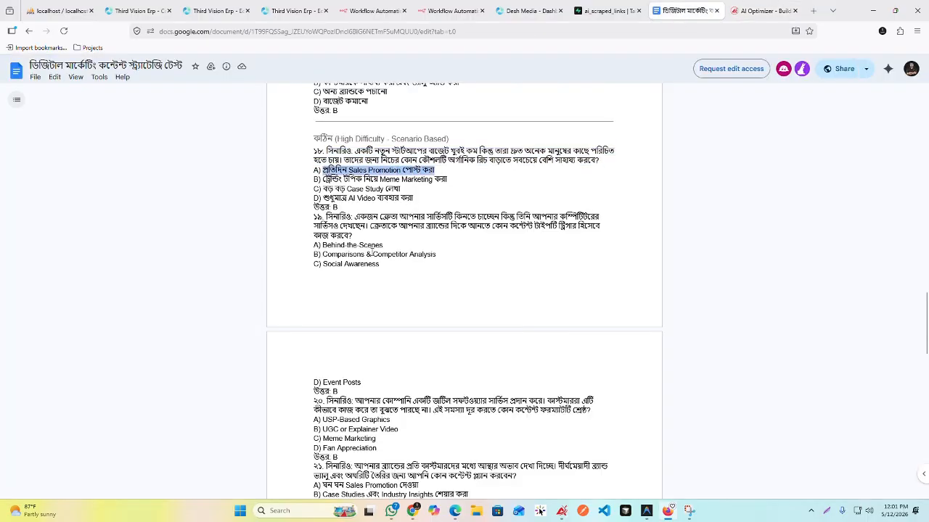
{"action": "left_click", "coordinate": [762, 11]}
{"action": "left_click", "coordinate": [309, 194]}
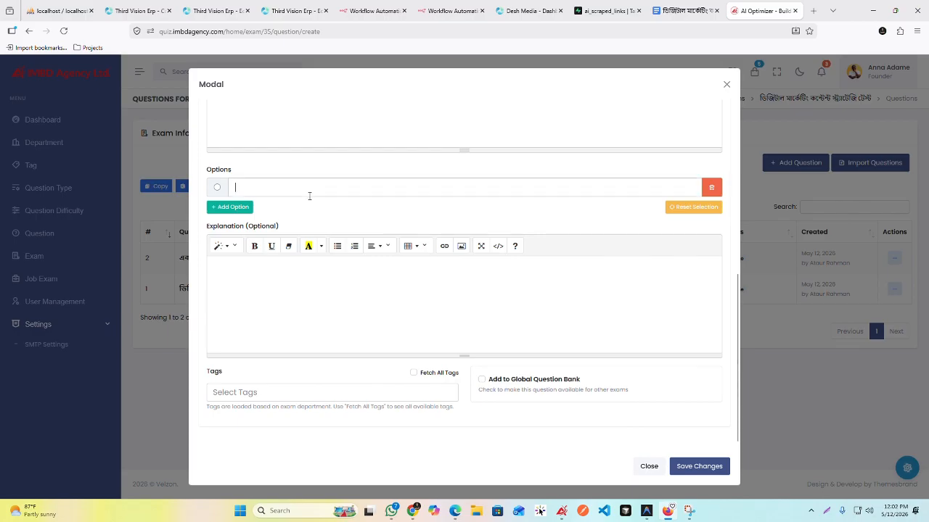
{"action": "type", "text": "প্রতিদিন Sales Promotion পোস্ট করা"}
Step: Copy question 18's answer B, "ট্রেন্ডিং টপিক নিয়ে Meme Marketing করা", from the document and add it as the second option
{"action": "left_click", "coordinate": [682, 10]}
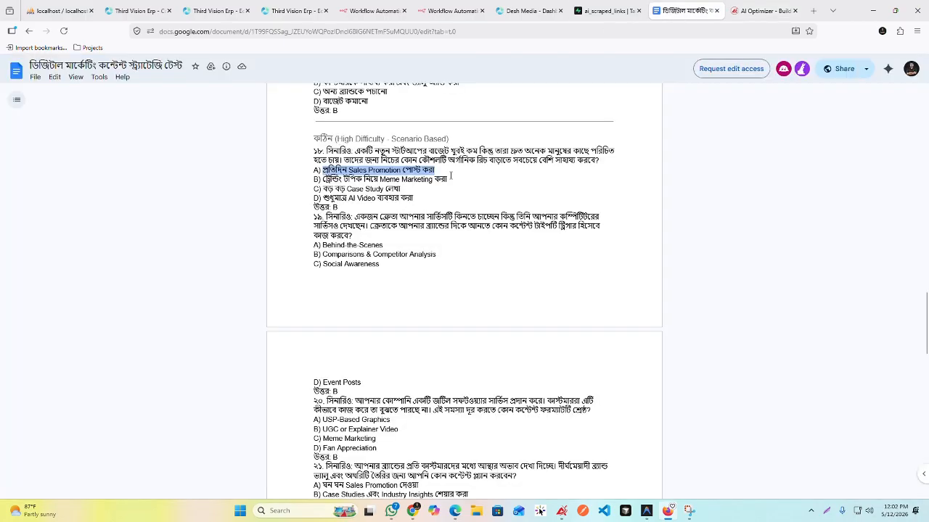
{"action": "left_click_drag", "start_coordinate": [448, 179], "coordinate": [323, 179]}
{"action": "key", "text": "ctrl+c"}
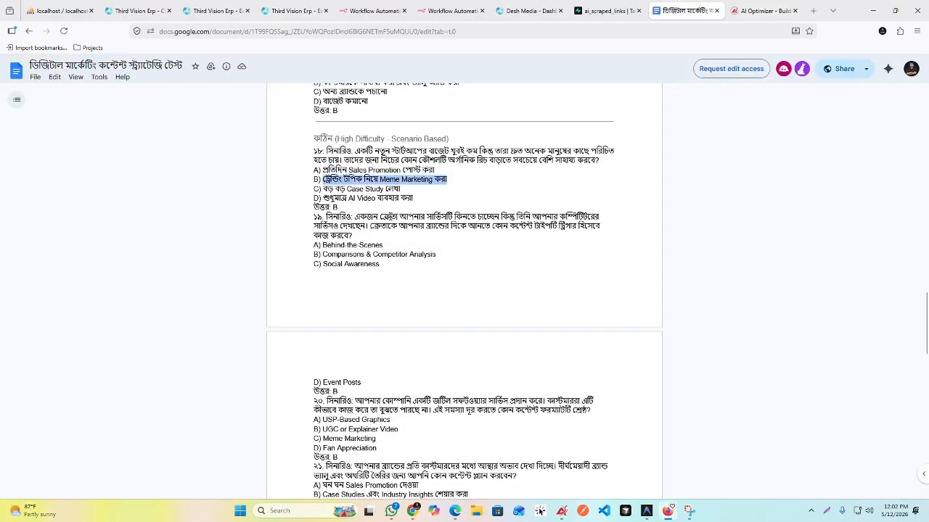
{"action": "left_click", "coordinate": [762, 10]}
{"action": "left_click", "coordinate": [229, 207]}
{"action": "left_click", "coordinate": [266, 215]}
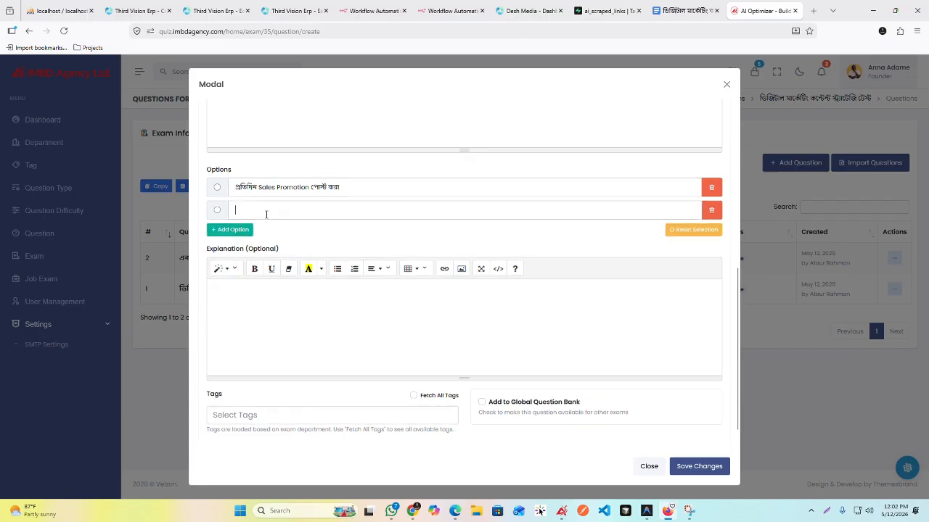
{"action": "key", "text": "ctrl+v"}
Step: Copy question 18's answer C, "বড় বড় Case Study লেখা", from the document and add it as the third option
{"action": "left_click", "coordinate": [678, 9]}
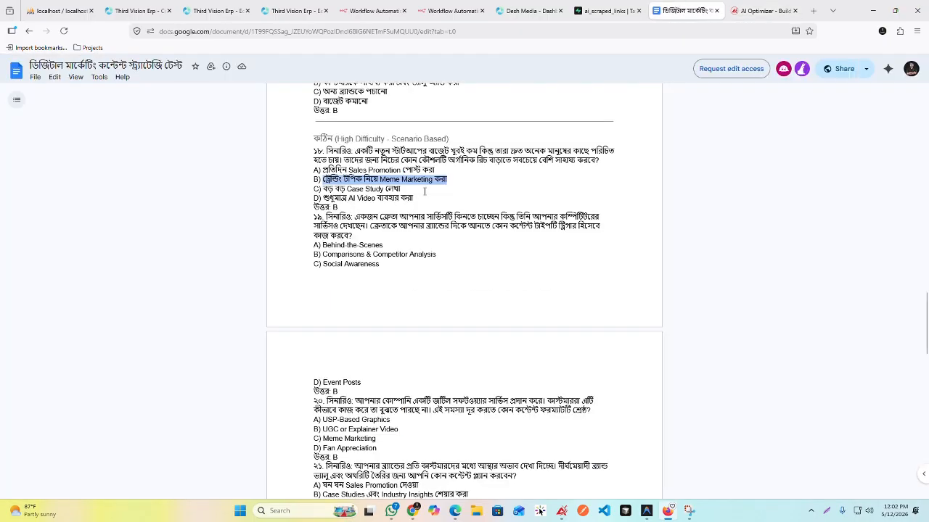
{"action": "left_click_drag", "start_coordinate": [401, 188], "coordinate": [323, 188]}
{"action": "key", "text": "ctrl+c"}
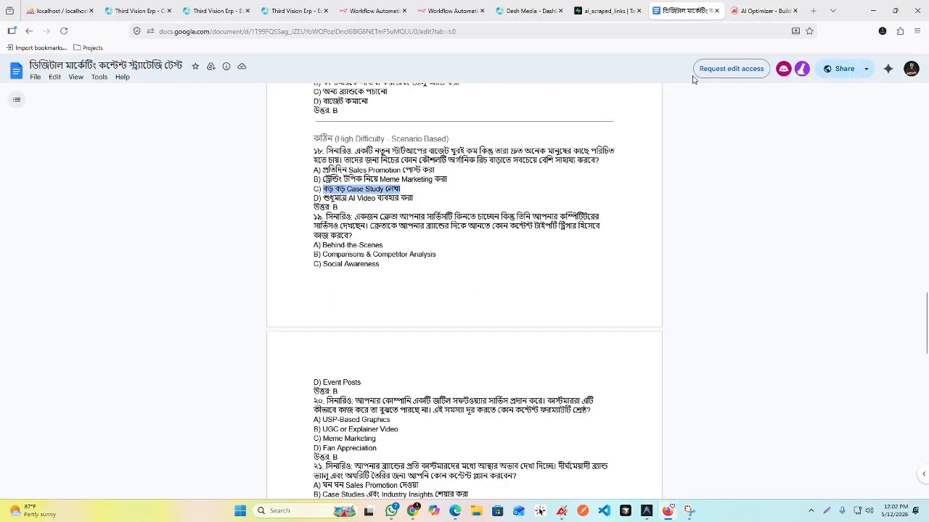
{"action": "left_click", "coordinate": [762, 10]}
{"action": "left_click", "coordinate": [230, 231]}
{"action": "left_click", "coordinate": [276, 232]}
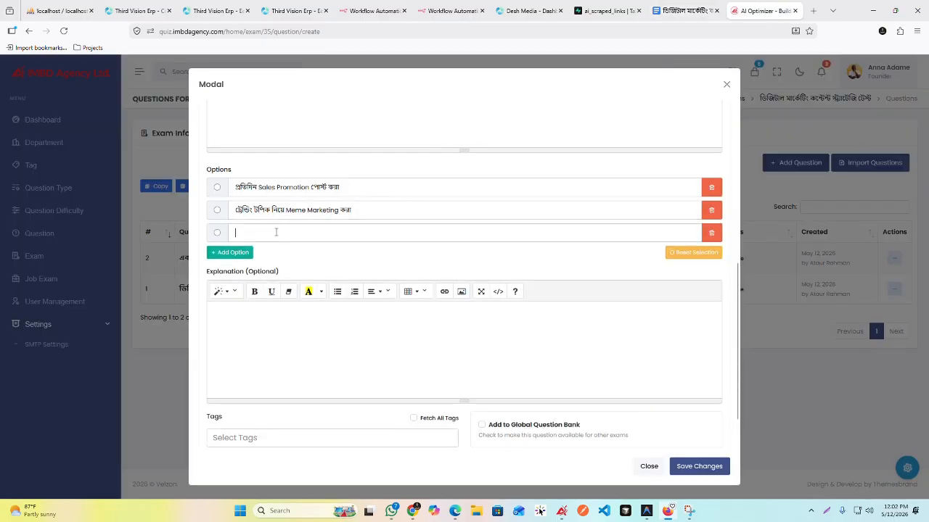
{"action": "key", "text": "ctrl+v"}
Step: Copy question 18's answer D, "শুধুমাত্র AI Video ব্যবহার করা", from the document and add it as the fourth option
{"action": "left_click", "coordinate": [707, 8]}
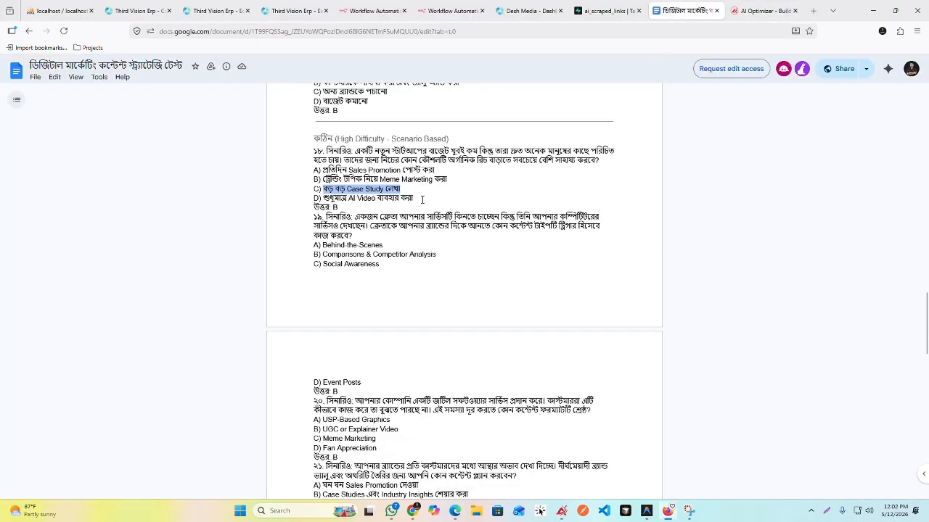
{"action": "left_click_drag", "start_coordinate": [413, 198], "coordinate": [323, 198]}
{"action": "key", "text": "ctrl+c"}
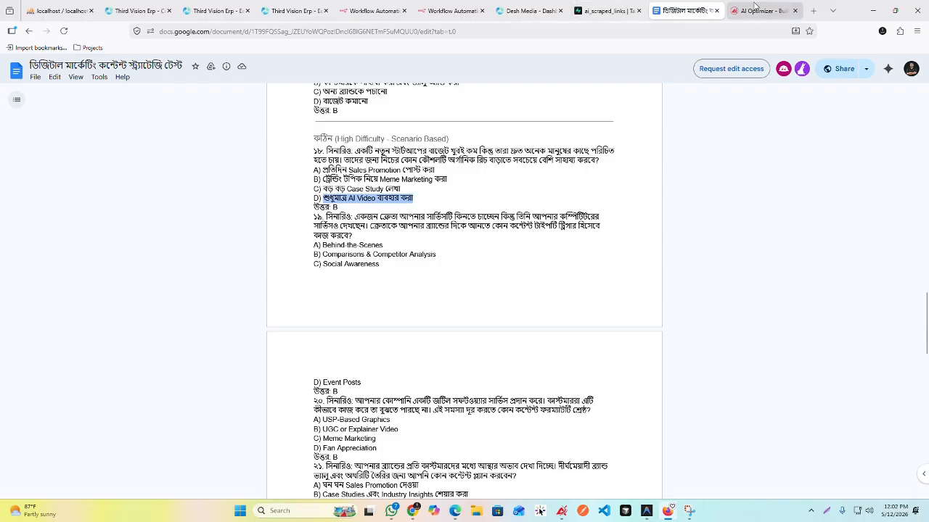
{"action": "left_click", "coordinate": [762, 10]}
{"action": "left_click", "coordinate": [231, 253]}
{"action": "left_click", "coordinate": [260, 251]}
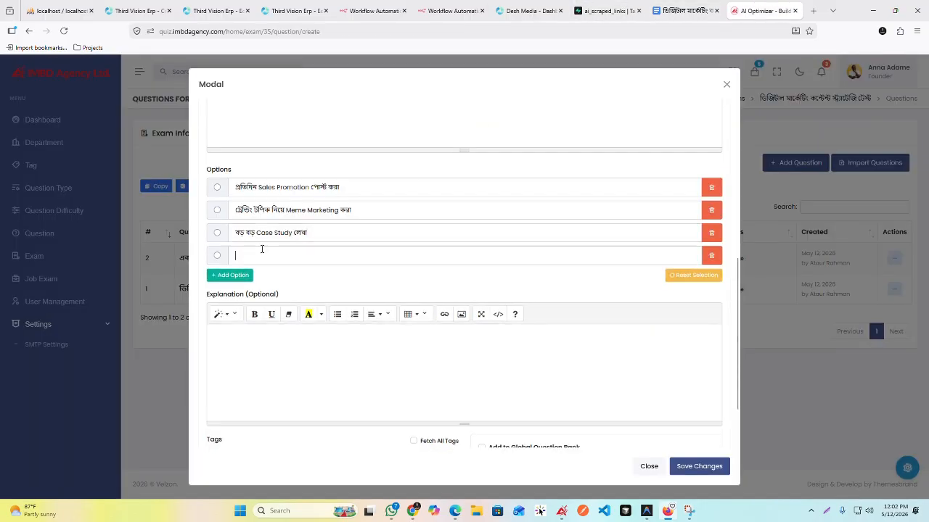
{"action": "key", "text": "ctrl+v"}
Step: Check question 18's answer in the document, mark "ট্রেন্ডিং টপিক নিয়ে Meme Marketing করা" as correct and save the question
{"action": "left_click", "coordinate": [682, 10]}
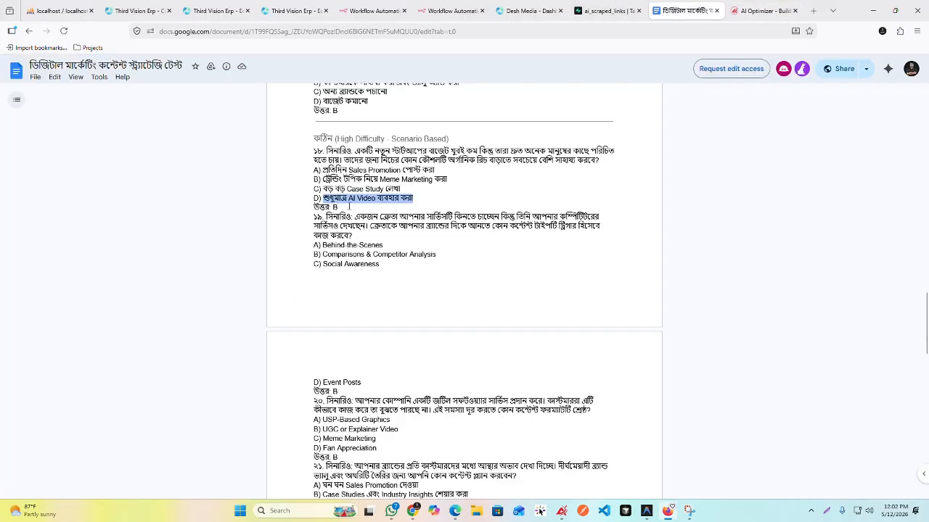
{"action": "left_click", "coordinate": [758, 10]}
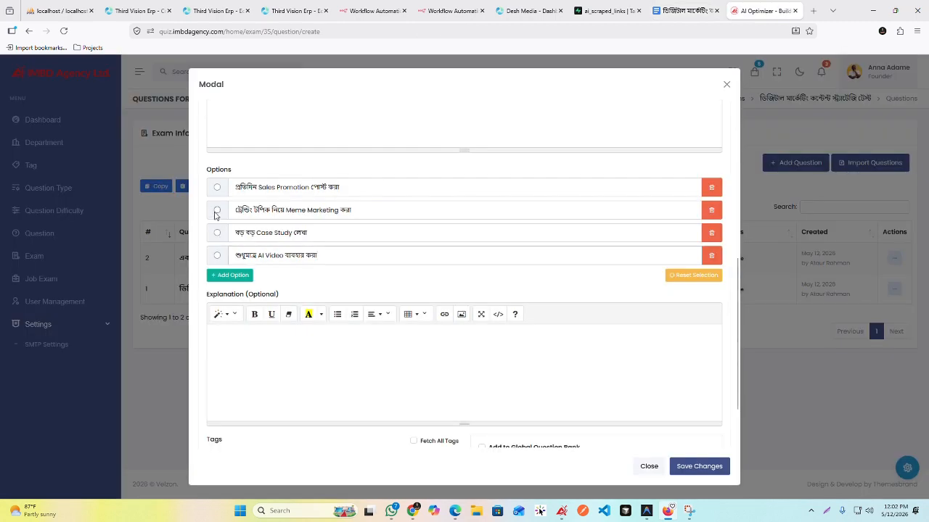
{"action": "left_click", "coordinate": [217, 210]}
{"action": "scroll", "coordinate": [460, 270], "scroll_direction": "up", "scroll_amount": 5}
{"action": "scroll", "coordinate": [467, 271], "scroll_direction": "down", "scroll_amount": 6}
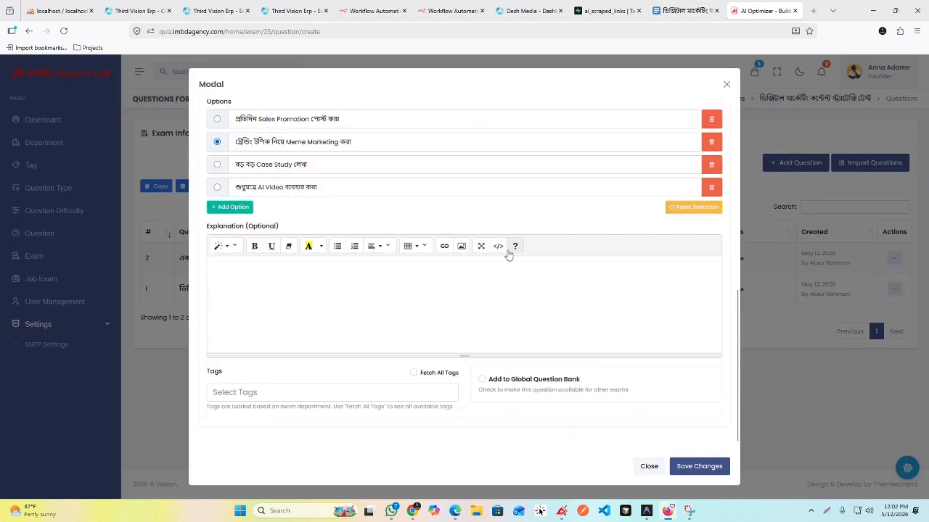
{"action": "left_click", "coordinate": [696, 468]}
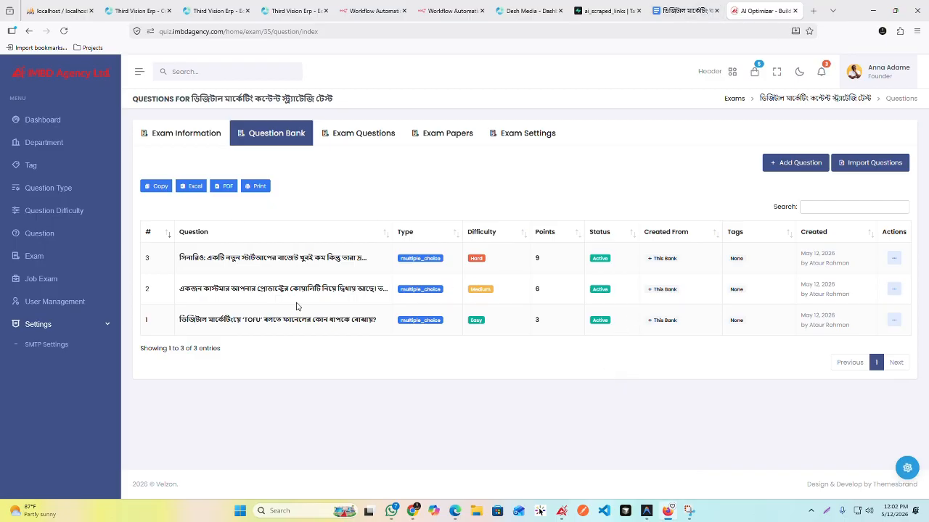
Step: Compare the test document's questions with all pages of the exam's question bank
{"action": "left_click", "coordinate": [682, 11]}
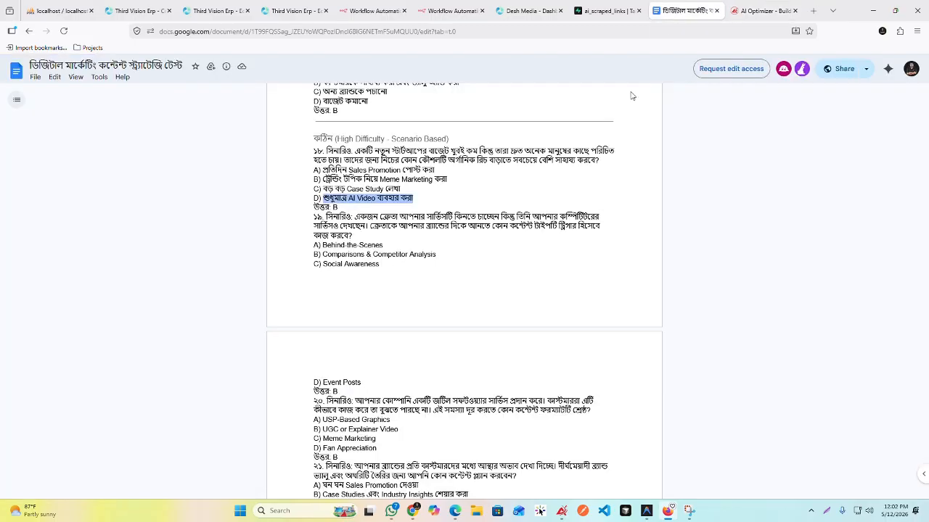
{"action": "scroll", "coordinate": [522, 215], "scroll_direction": "up", "scroll_amount": 15}
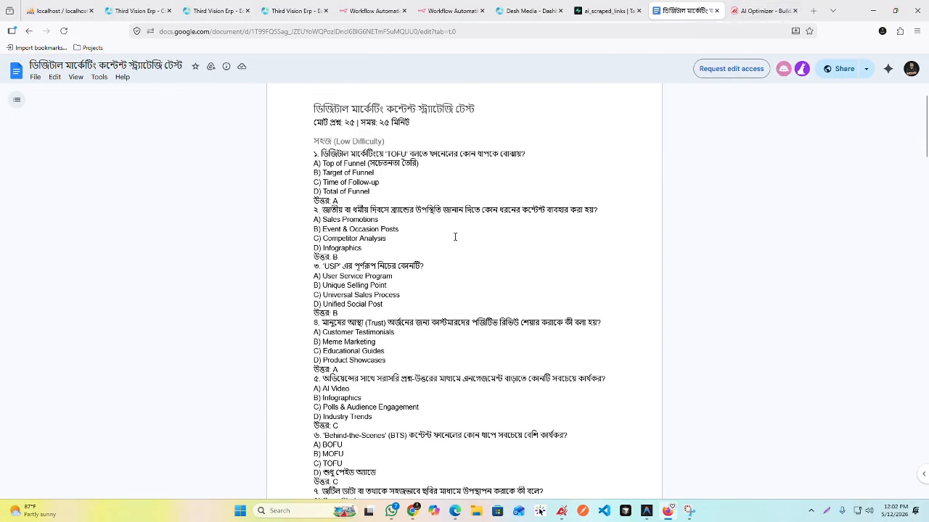
{"action": "scroll", "coordinate": [465, 237], "scroll_direction": "down", "scroll_amount": 20}
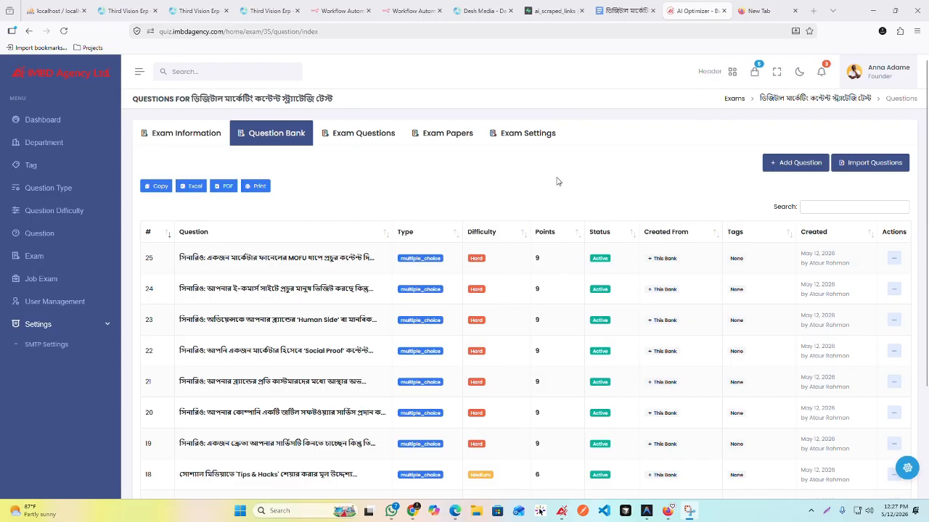
{"action": "scroll", "coordinate": [351, 253], "scroll_direction": "down", "scroll_amount": 3}
{"action": "scroll", "coordinate": [318, 145], "scroll_direction": "up", "scroll_amount": 3}
{"action": "left_click", "coordinate": [623, 11]}
{"action": "scroll", "coordinate": [547, 307], "scroll_direction": "up", "scroll_amount": 3}
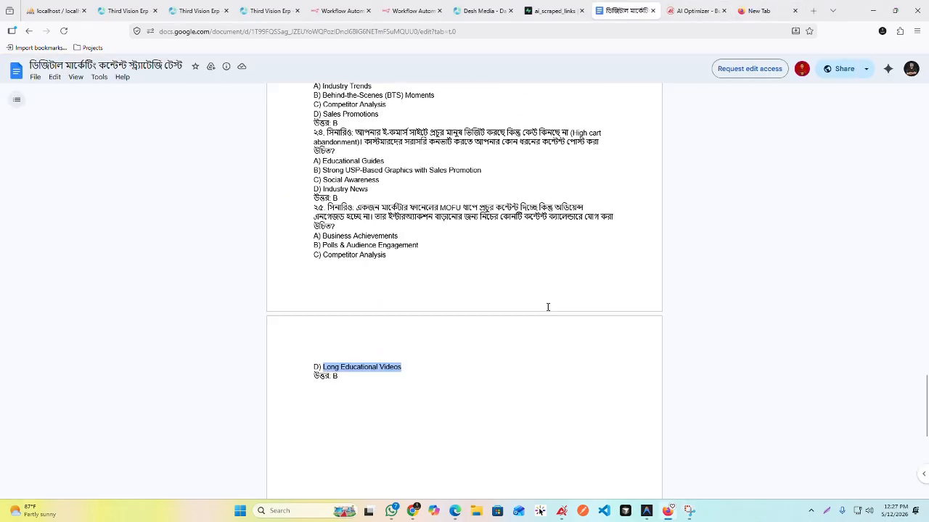
{"action": "left_click", "coordinate": [695, 11]}
{"action": "scroll", "coordinate": [548, 226], "scroll_direction": "down", "scroll_amount": 3}
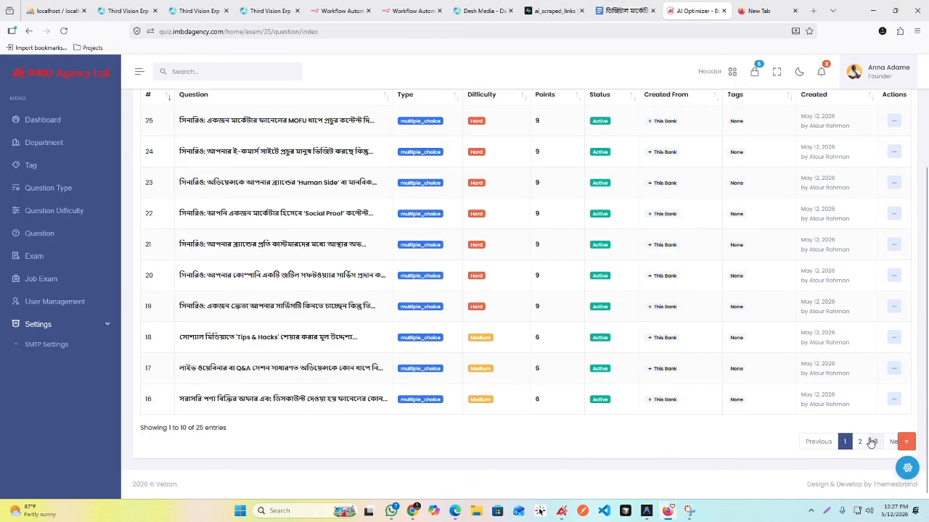
{"action": "left_click", "coordinate": [860, 442]}
{"action": "left_click", "coordinate": [875, 442]}
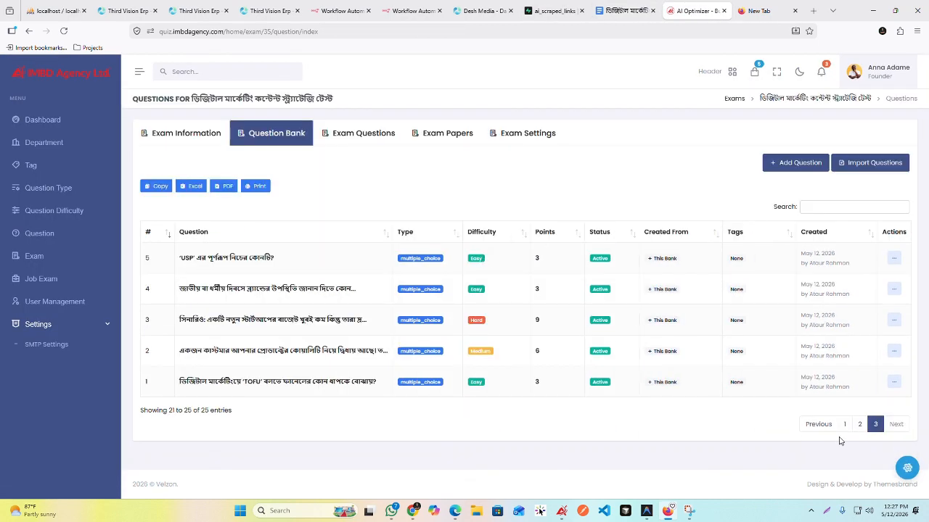
{"action": "left_click", "coordinate": [846, 423]}
{"action": "scroll", "coordinate": [464, 247], "scroll_direction": "up", "scroll_amount": 2}
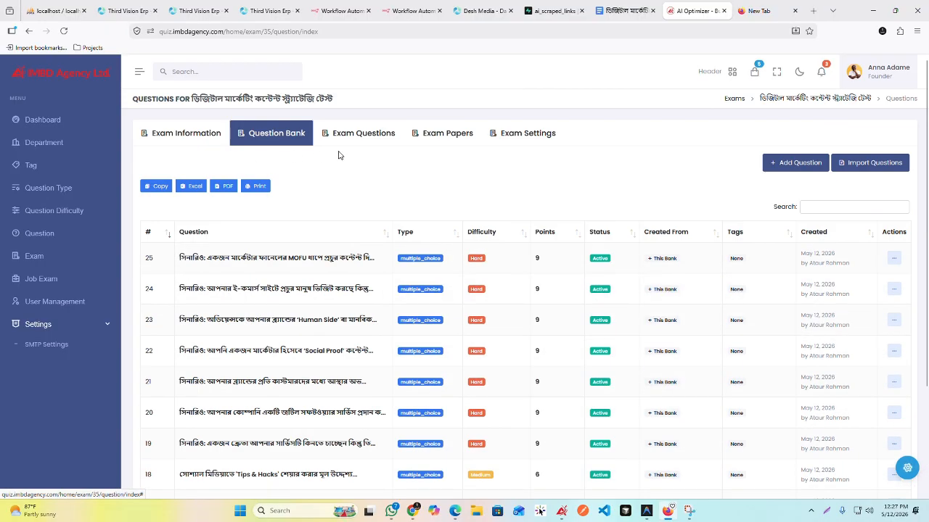
Step: Review the exam settings, including question mode and difficulty distribution, and check the exam's selected questions page
{"action": "left_click", "coordinate": [529, 133]}
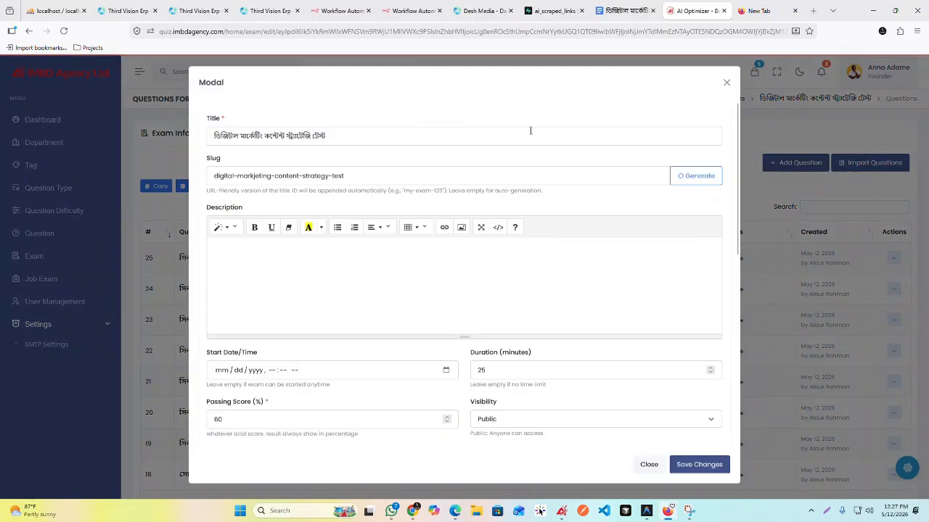
{"action": "scroll", "coordinate": [505, 220], "scroll_direction": "down", "scroll_amount": 5}
{"action": "scroll", "coordinate": [491, 207], "scroll_direction": "up", "scroll_amount": 3}
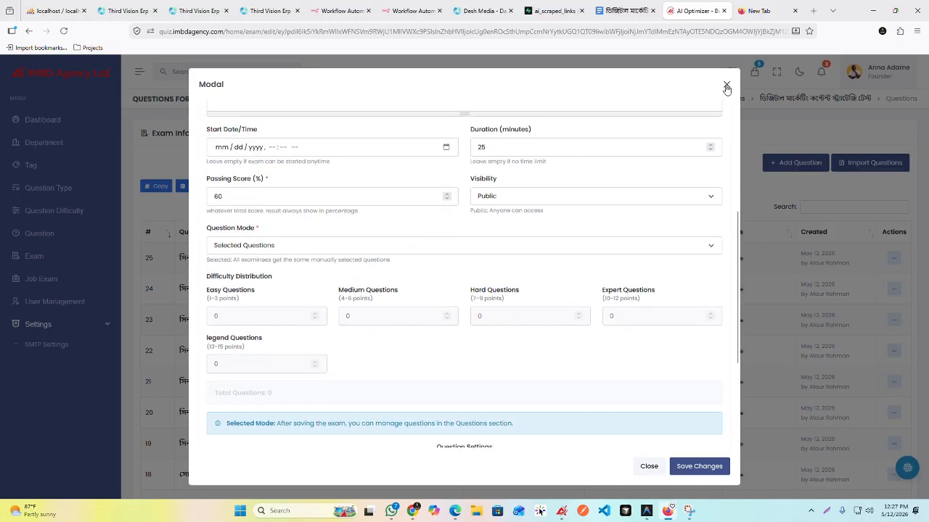
{"action": "left_click", "coordinate": [726, 88]}
{"action": "scroll", "coordinate": [395, 269], "scroll_direction": "down", "scroll_amount": 3}
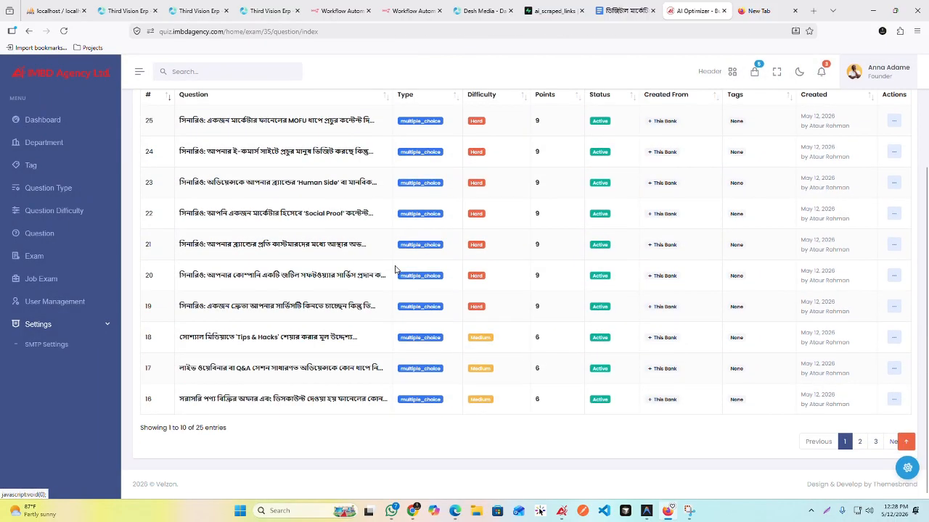
{"action": "scroll", "coordinate": [395, 270], "scroll_direction": "up", "scroll_amount": 3}
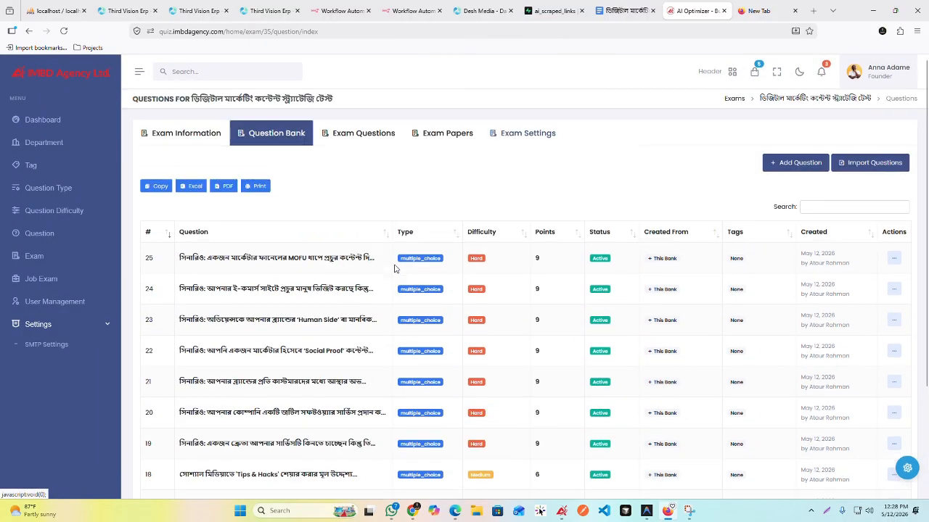
{"action": "left_click", "coordinate": [341, 133]}
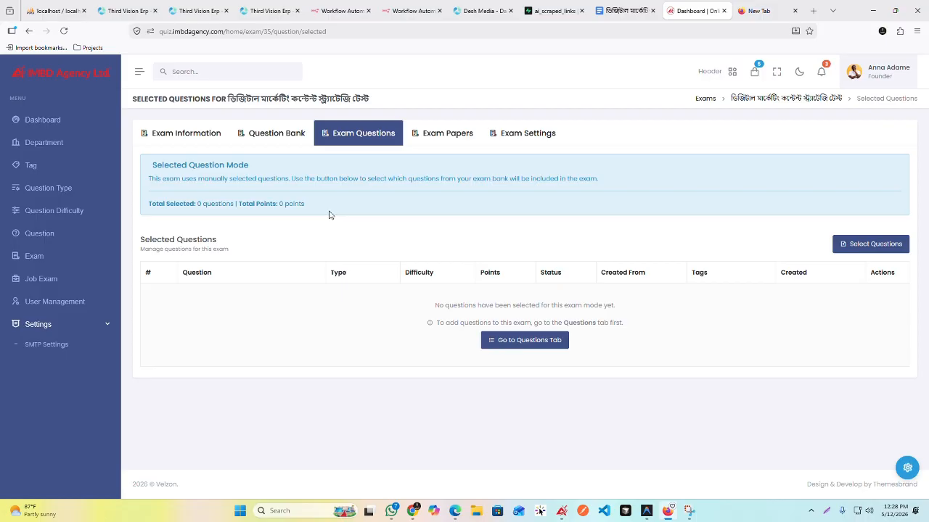
{"action": "left_click", "coordinate": [276, 135]}
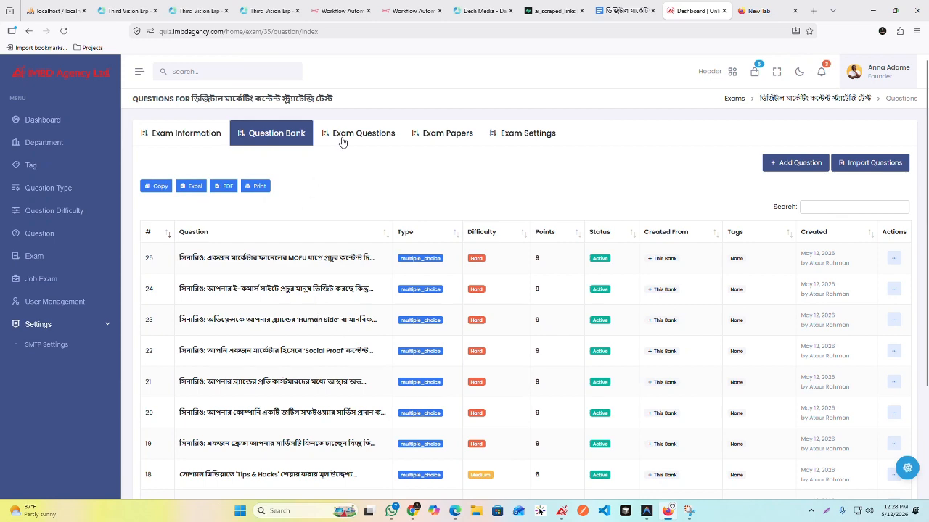
{"action": "left_click", "coordinate": [344, 137]}
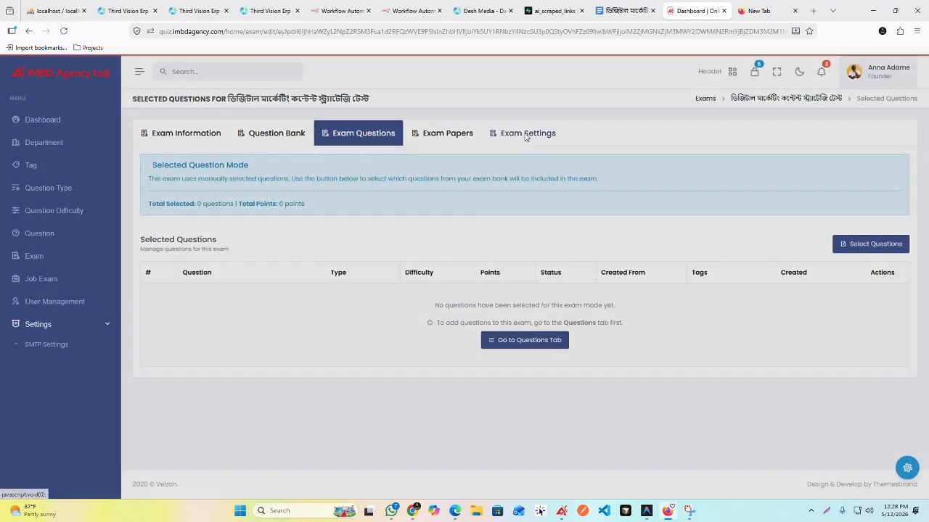
{"action": "left_click", "coordinate": [526, 137]}
{"action": "scroll", "coordinate": [430, 271], "scroll_direction": "down", "scroll_amount": 4}
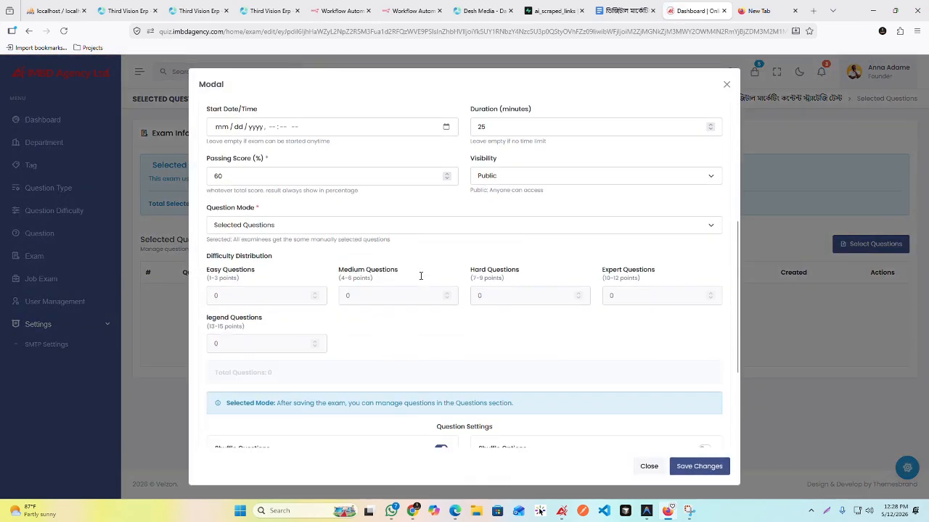
{"action": "left_click", "coordinate": [726, 84]}
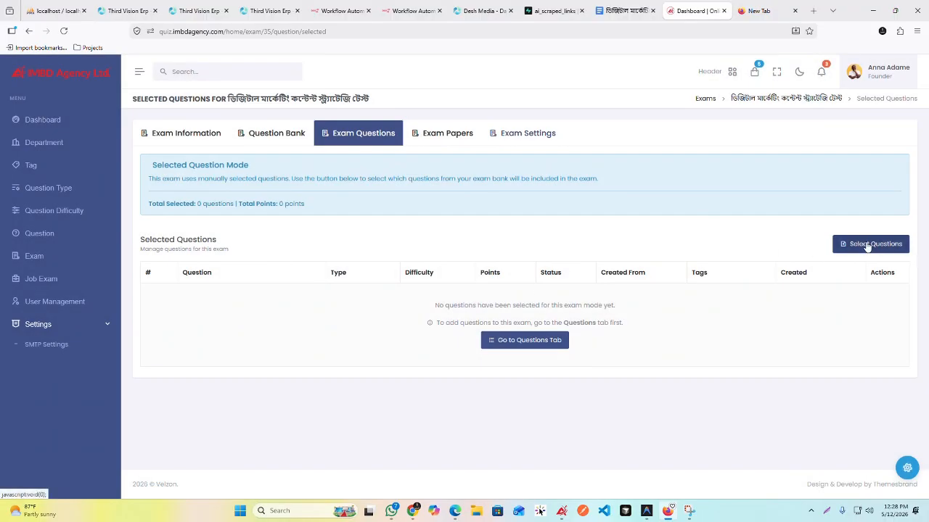
Step: Start selecting questions for the exam and mark all questions in its question bank
{"action": "left_click", "coordinate": [870, 244]}
{"action": "scroll", "coordinate": [370, 241], "scroll_direction": "down", "scroll_amount": 5}
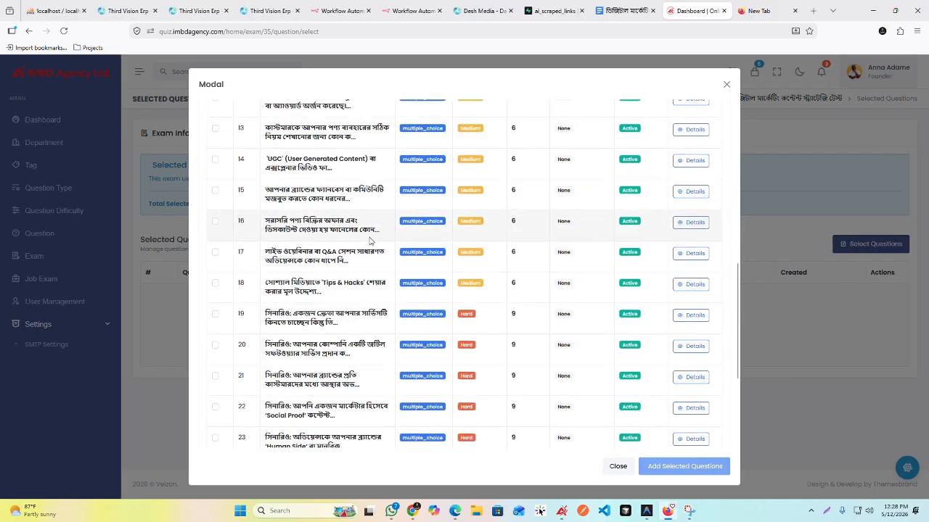
{"action": "scroll", "coordinate": [290, 218], "scroll_direction": "up", "scroll_amount": 6}
{"action": "left_click", "coordinate": [215, 182]}
{"action": "scroll", "coordinate": [456, 245], "scroll_direction": "down", "scroll_amount": 10}
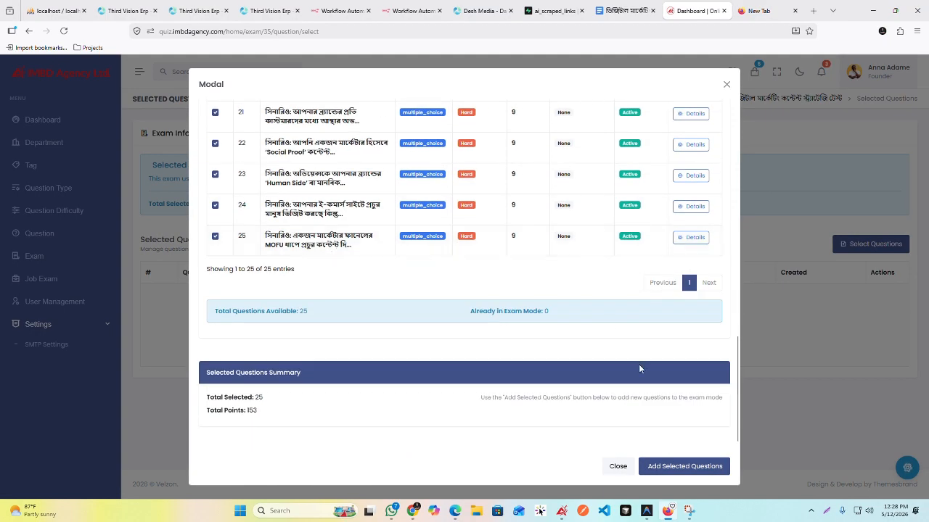
Step: Show the details of questions 7, 4 and 1 to check their correct answers, and add the selected questions to the exam
{"action": "scroll", "coordinate": [456, 239], "scroll_direction": "up", "scroll_amount": 10}
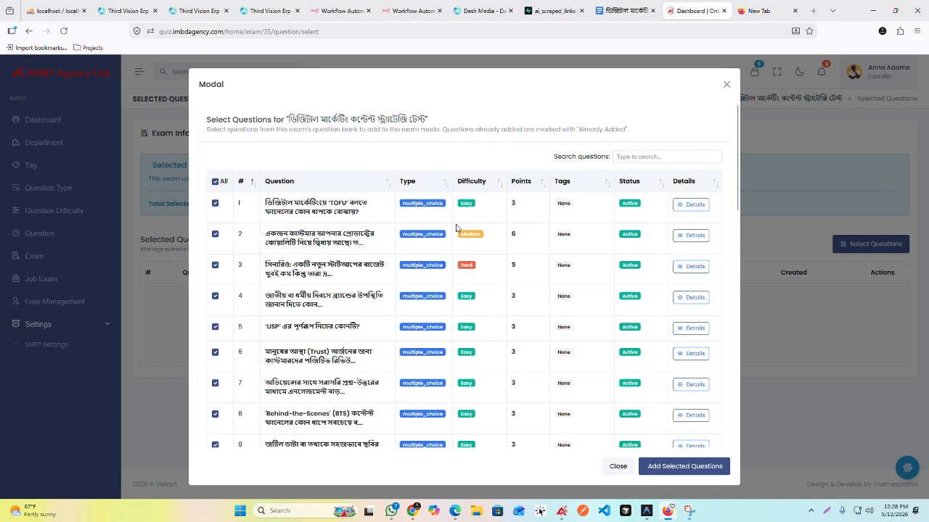
{"action": "scroll", "coordinate": [499, 237], "scroll_direction": "down", "scroll_amount": 1}
{"action": "left_click", "coordinate": [686, 219]}
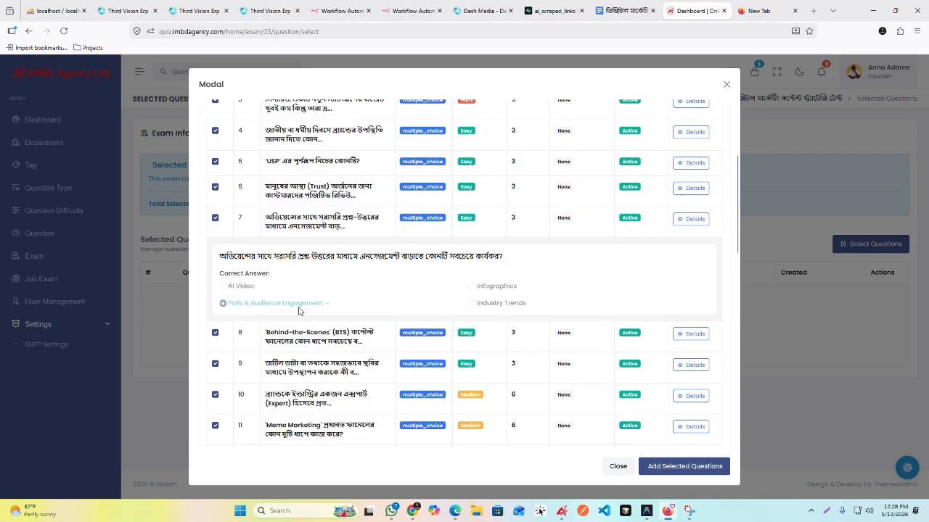
{"action": "left_click", "coordinate": [695, 132]}
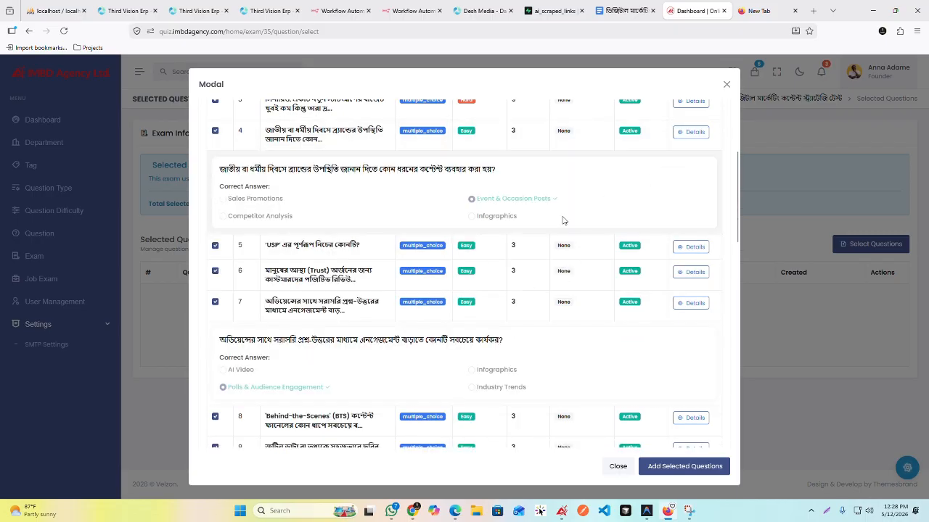
{"action": "scroll", "coordinate": [639, 231], "scroll_direction": "up", "scroll_amount": 3}
{"action": "left_click", "coordinate": [690, 204]}
{"action": "scroll", "coordinate": [653, 243], "scroll_direction": "down", "scroll_amount": 10}
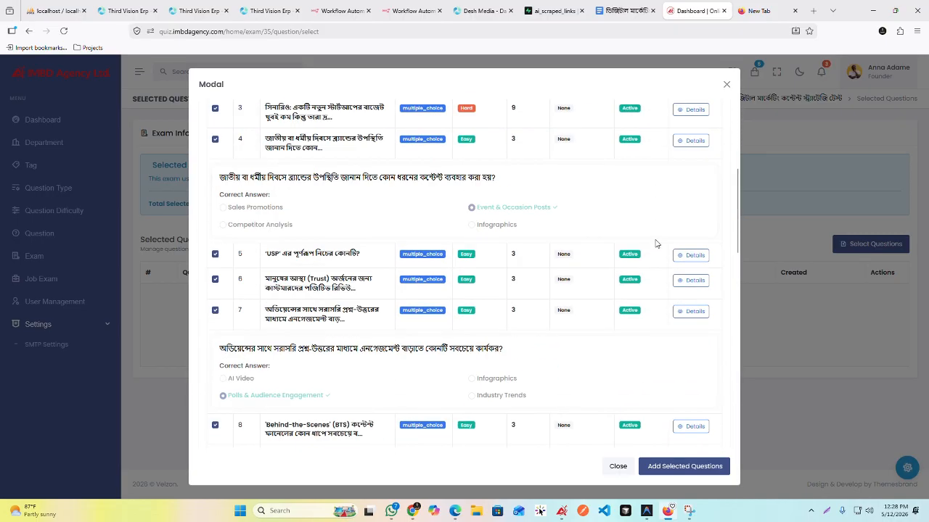
{"action": "left_click", "coordinate": [678, 467]}
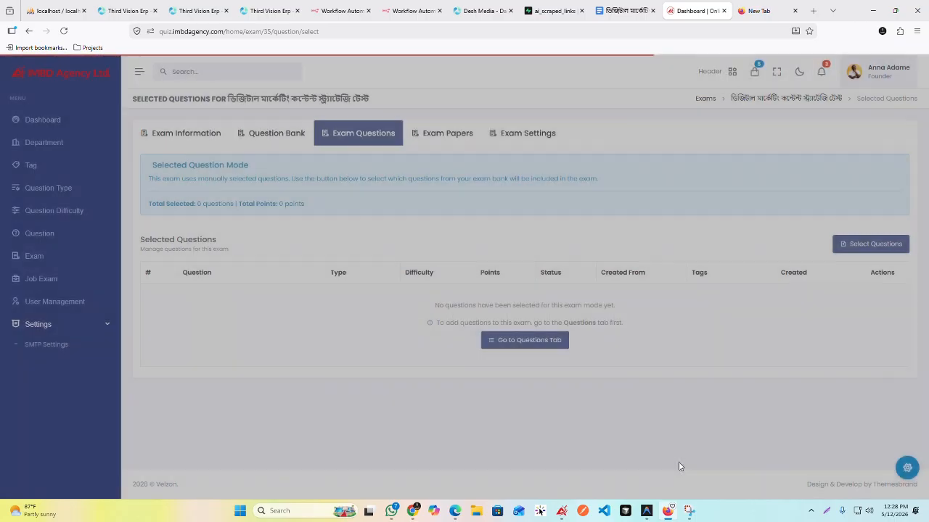
Step: Examine the exam's selected questions list with its total points and difficulty breakdown
{"action": "scroll", "coordinate": [330, 252], "scroll_direction": "down", "scroll_amount": 10}
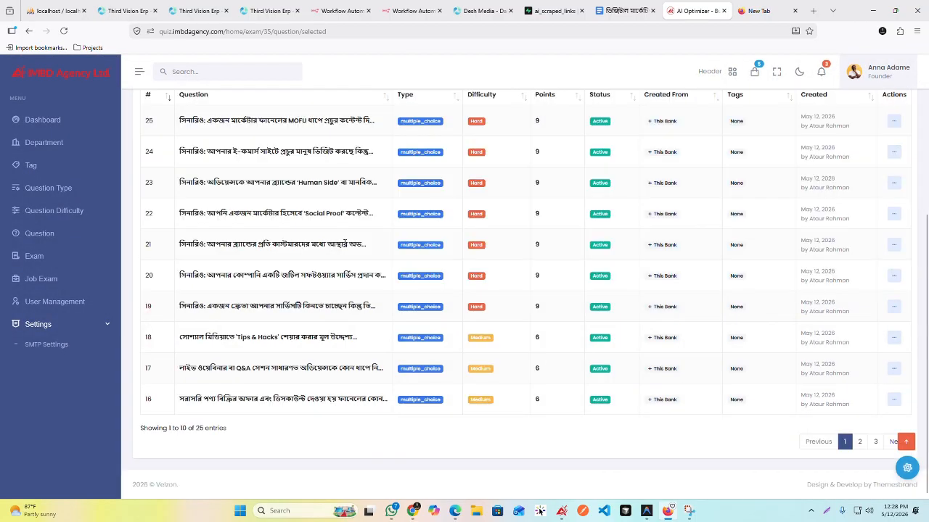
{"action": "scroll", "coordinate": [338, 242], "scroll_direction": "up", "scroll_amount": 10}
{"action": "scroll", "coordinate": [559, 261], "scroll_direction": "down", "scroll_amount": 10}
{"action": "scroll", "coordinate": [282, 259], "scroll_direction": "up", "scroll_amount": 10}
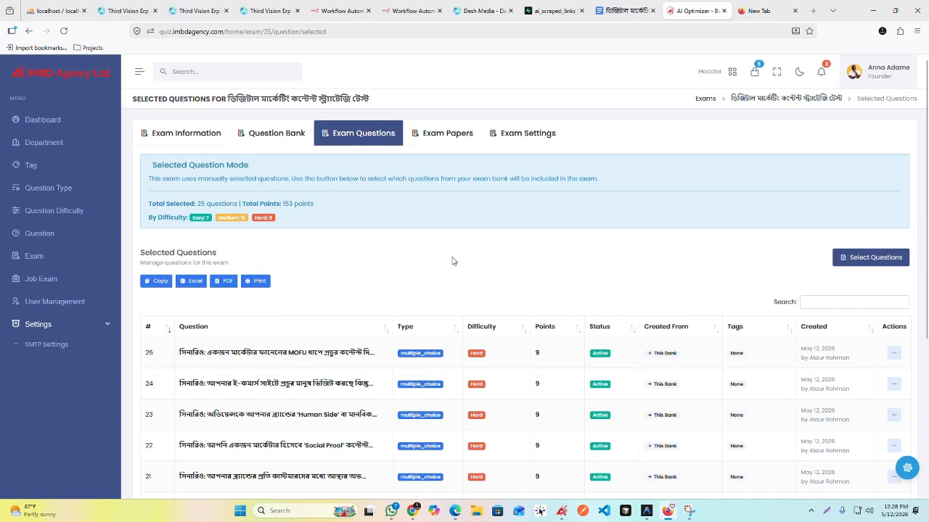
{"action": "scroll", "coordinate": [452, 260], "scroll_direction": "down", "scroll_amount": 10}
{"action": "scroll", "coordinate": [450, 257], "scroll_direction": "up", "scroll_amount": 10}
Step: Copy the exam's recommended slug share link, open it in the empty browser tab, and return to the exam's information page
{"action": "left_click", "coordinate": [177, 138]}
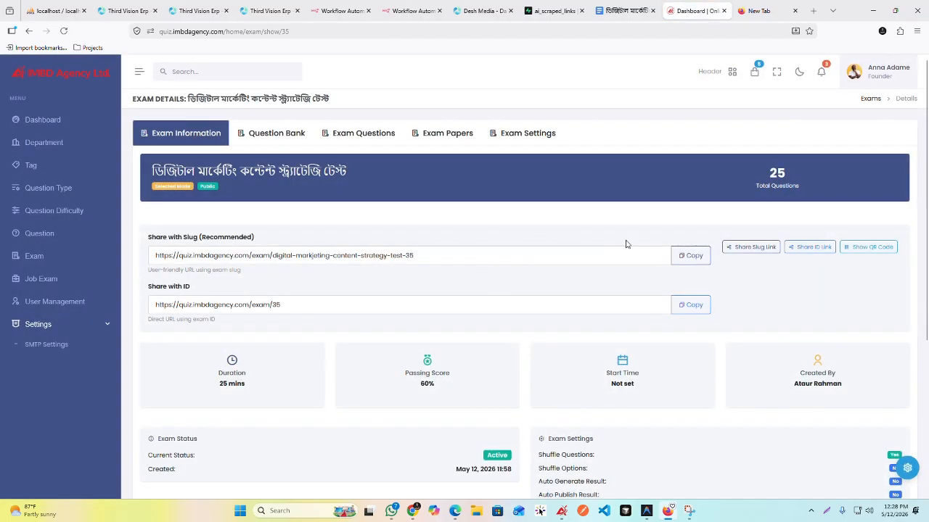
{"action": "left_click", "coordinate": [690, 255]}
{"action": "left_click", "coordinate": [758, 11]}
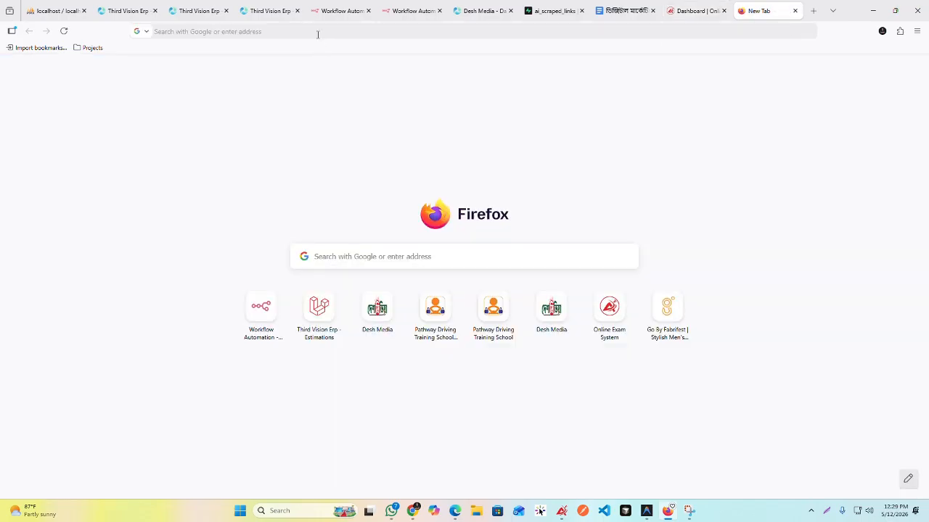
{"action": "left_click", "coordinate": [317, 32]}
{"action": "key", "text": "ctrl+v"}
{"action": "key", "text": "Return"}
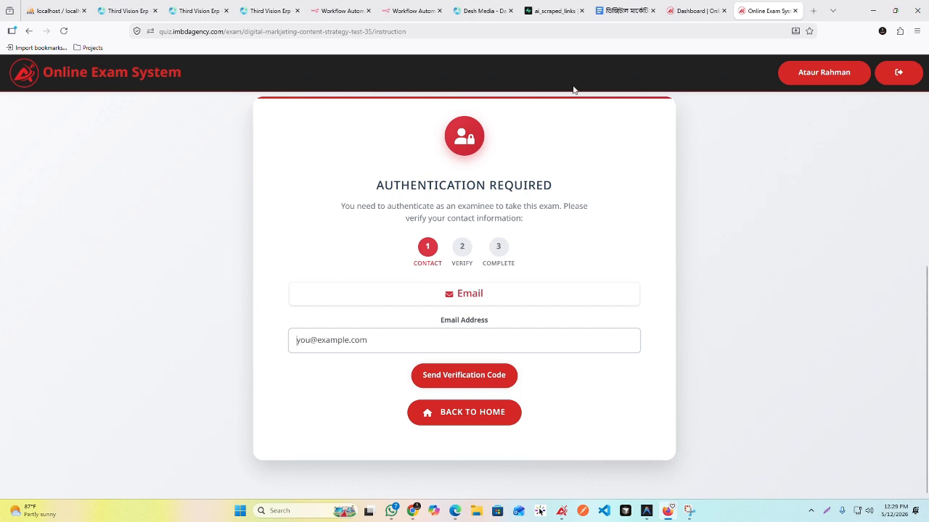
{"action": "left_click", "coordinate": [694, 13]}
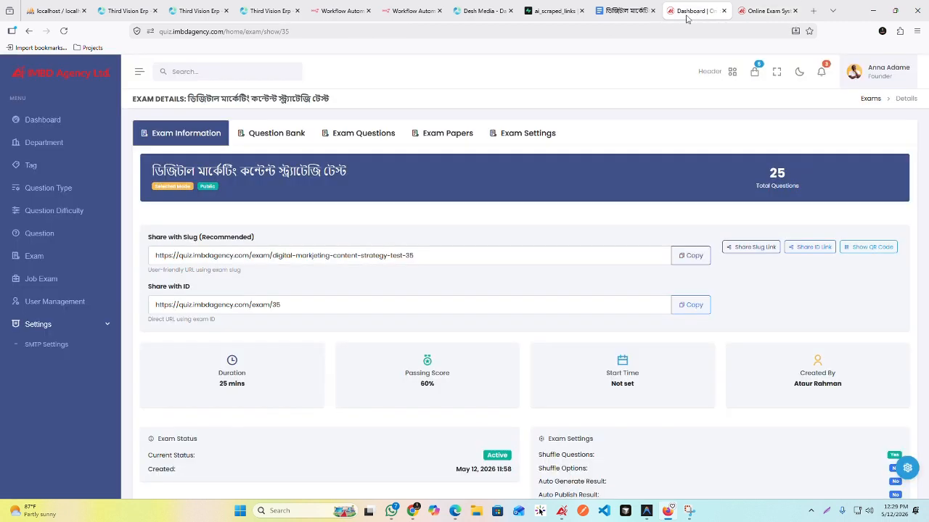